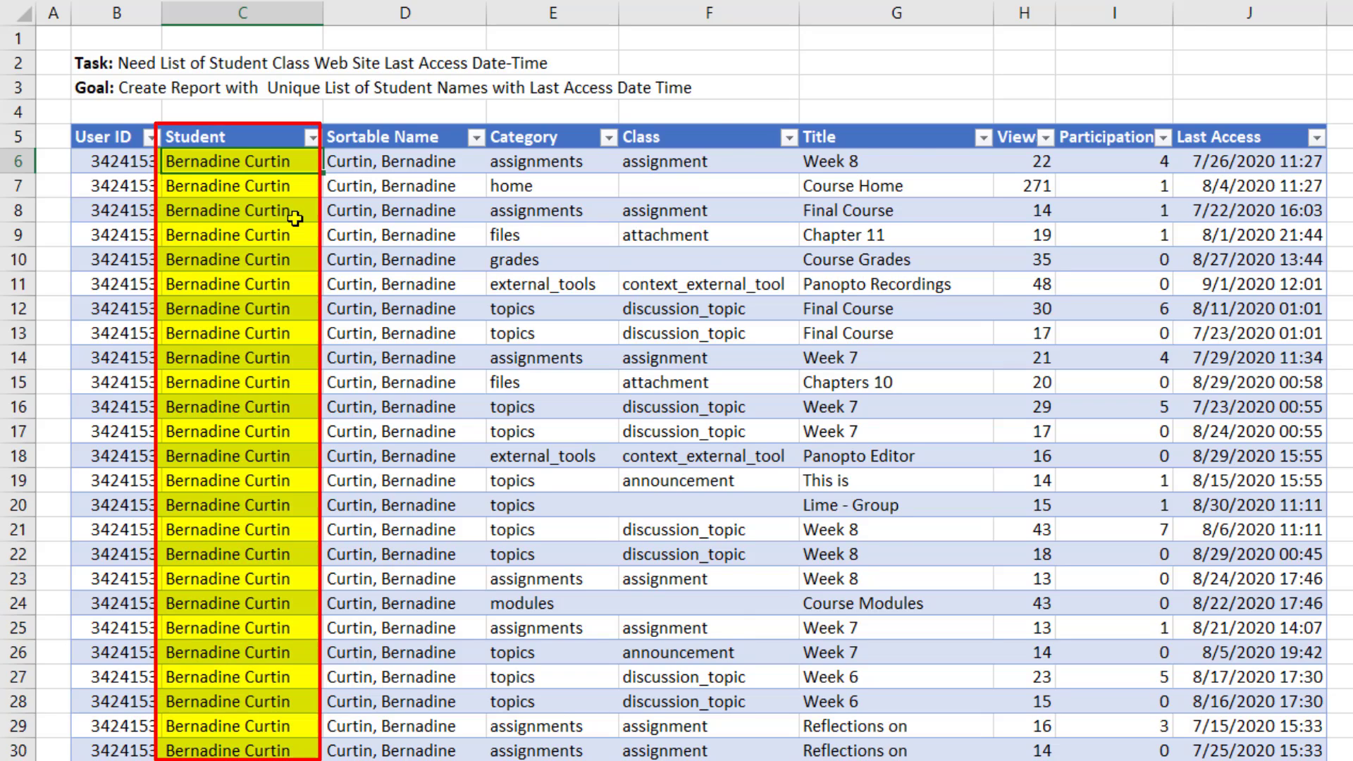
Step: Scroll down through the student access data to review the Student column
scroll(293, 451, "down", 20)
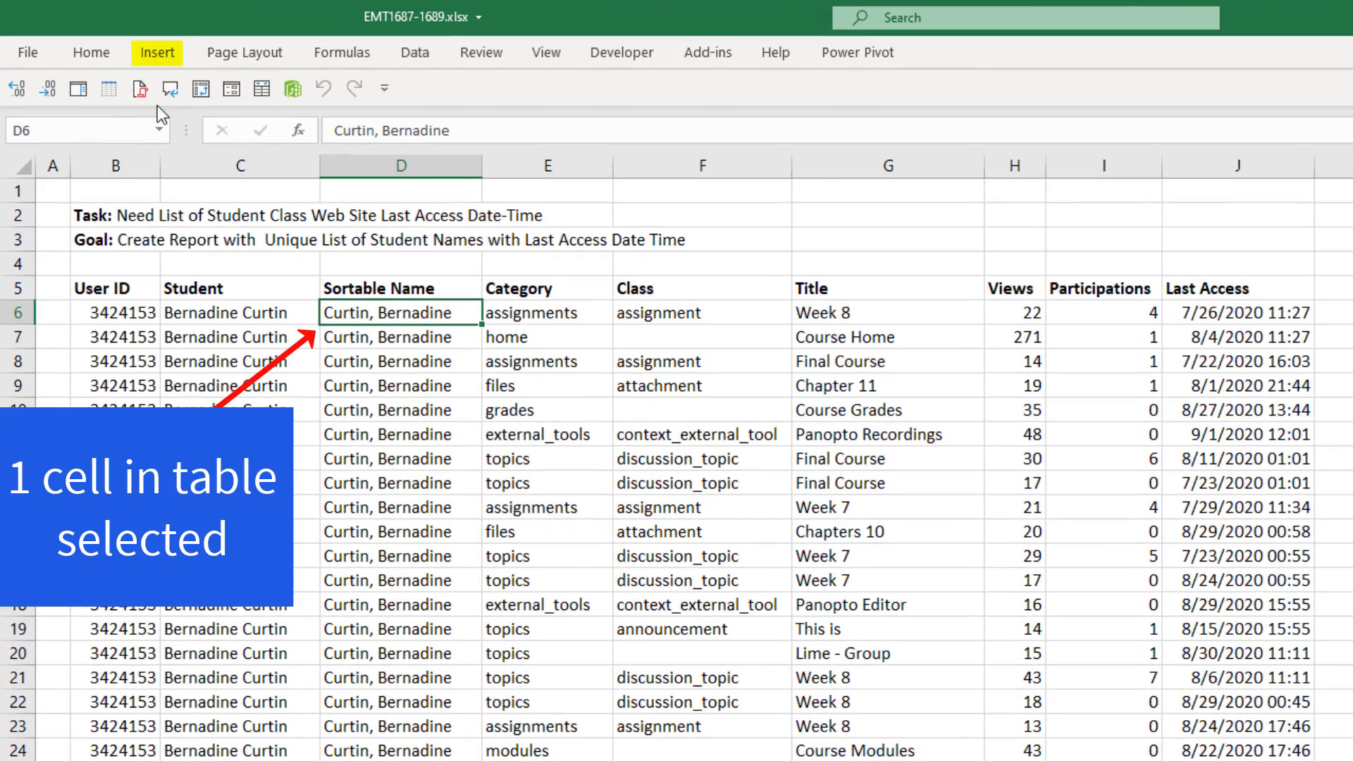
Step: Convert the student access range into a table with headers
left_click(172, 56)
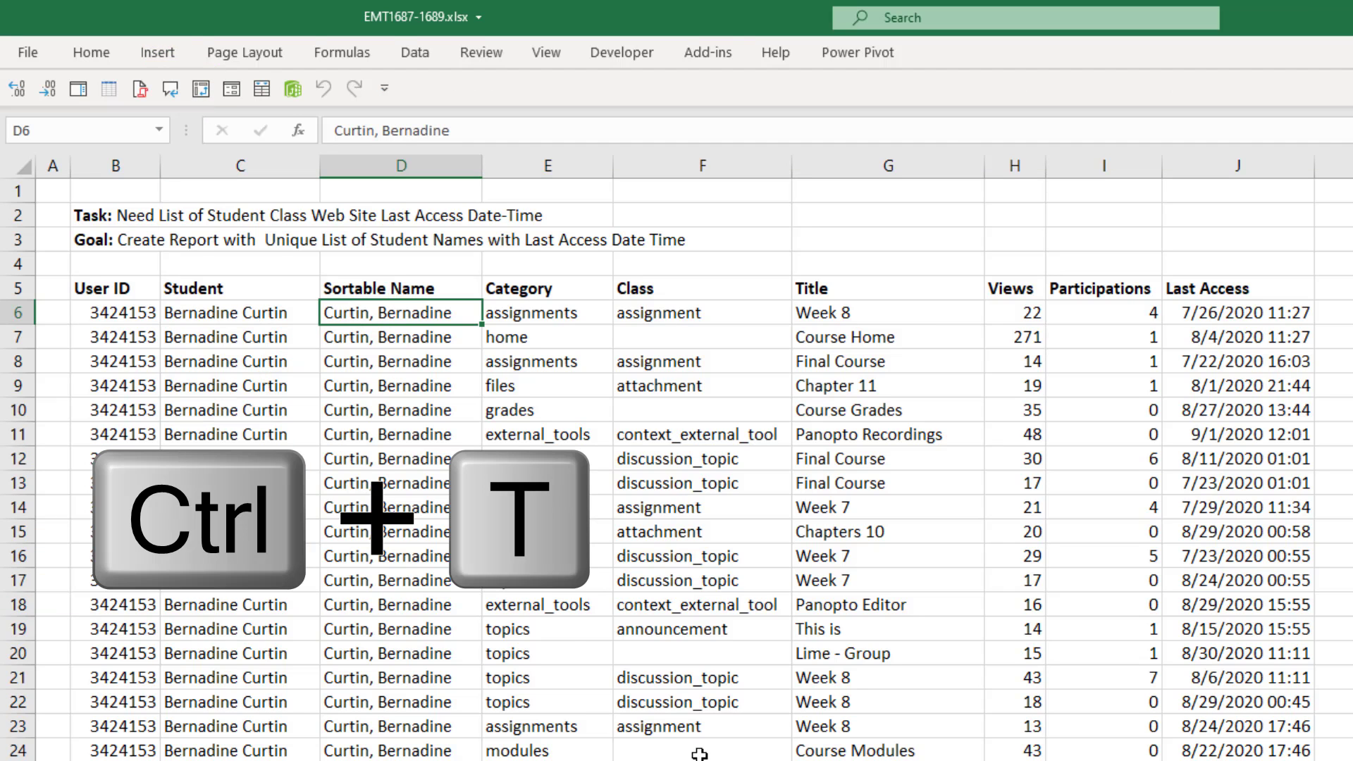
key("ctrl+t")
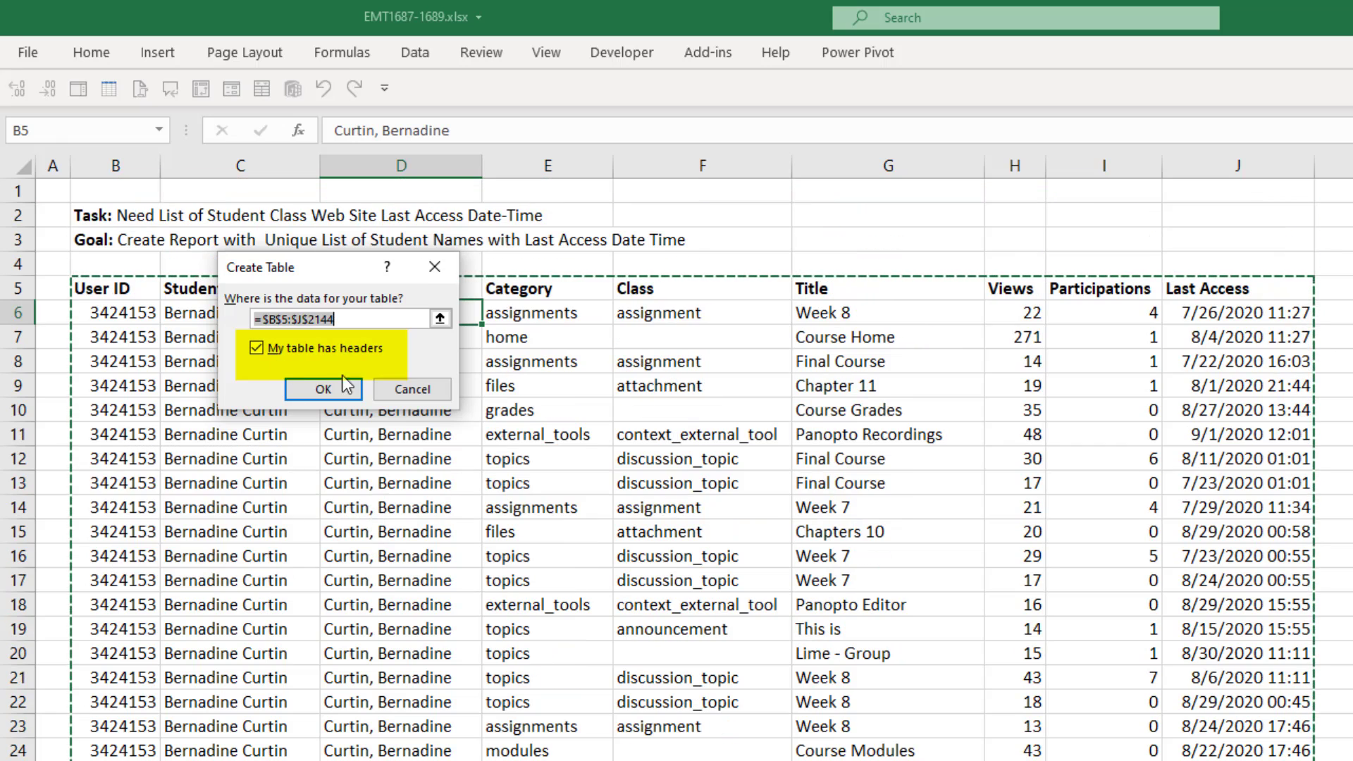
left_click(323, 390)
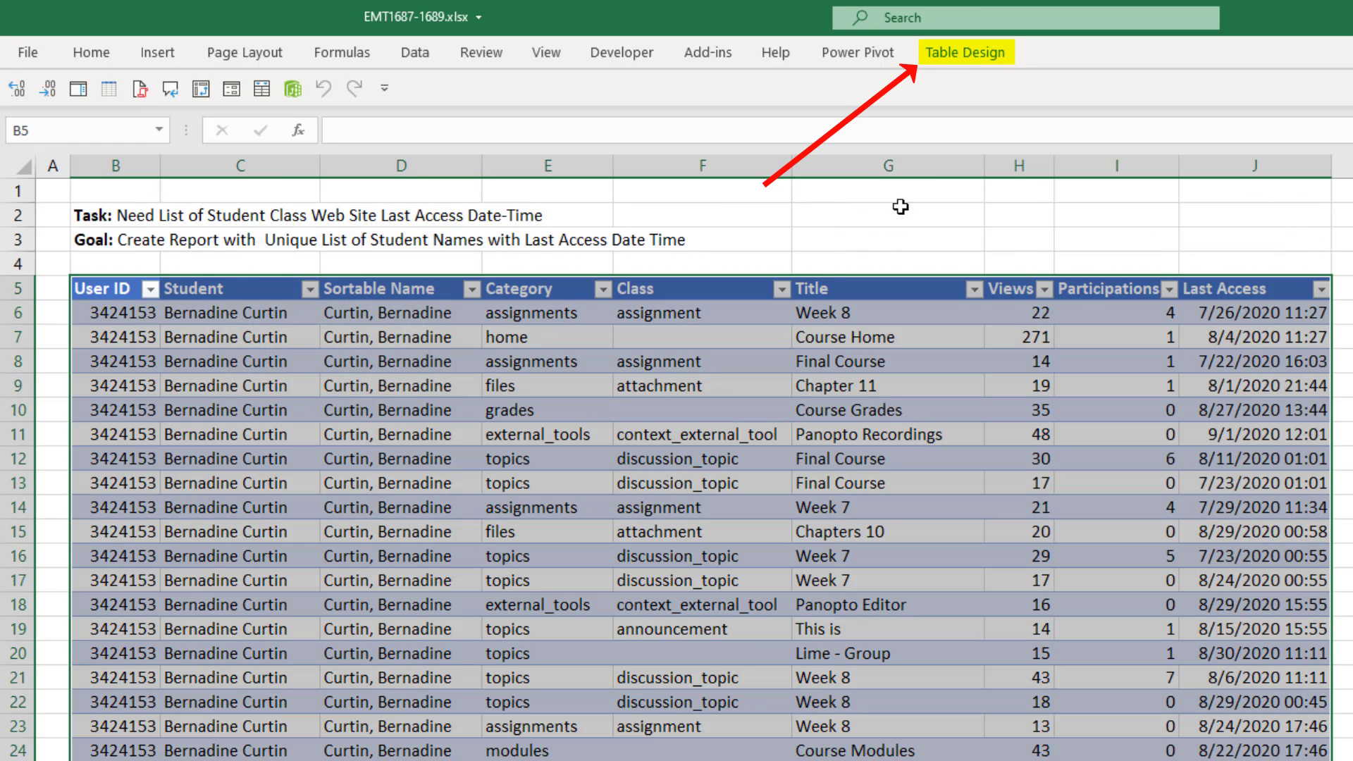
Step: Rename the new table from Table1 to StudentData
left_click(964, 52)
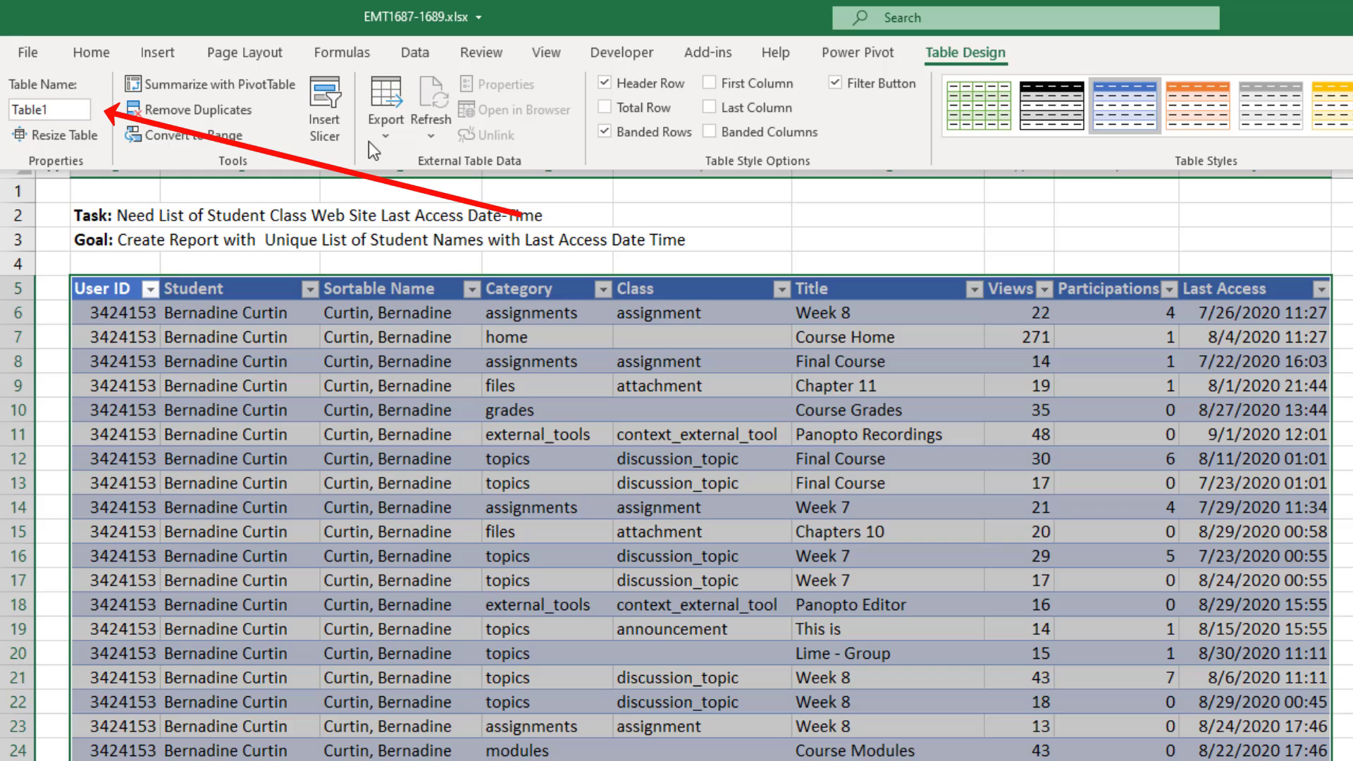
left_click(49, 109)
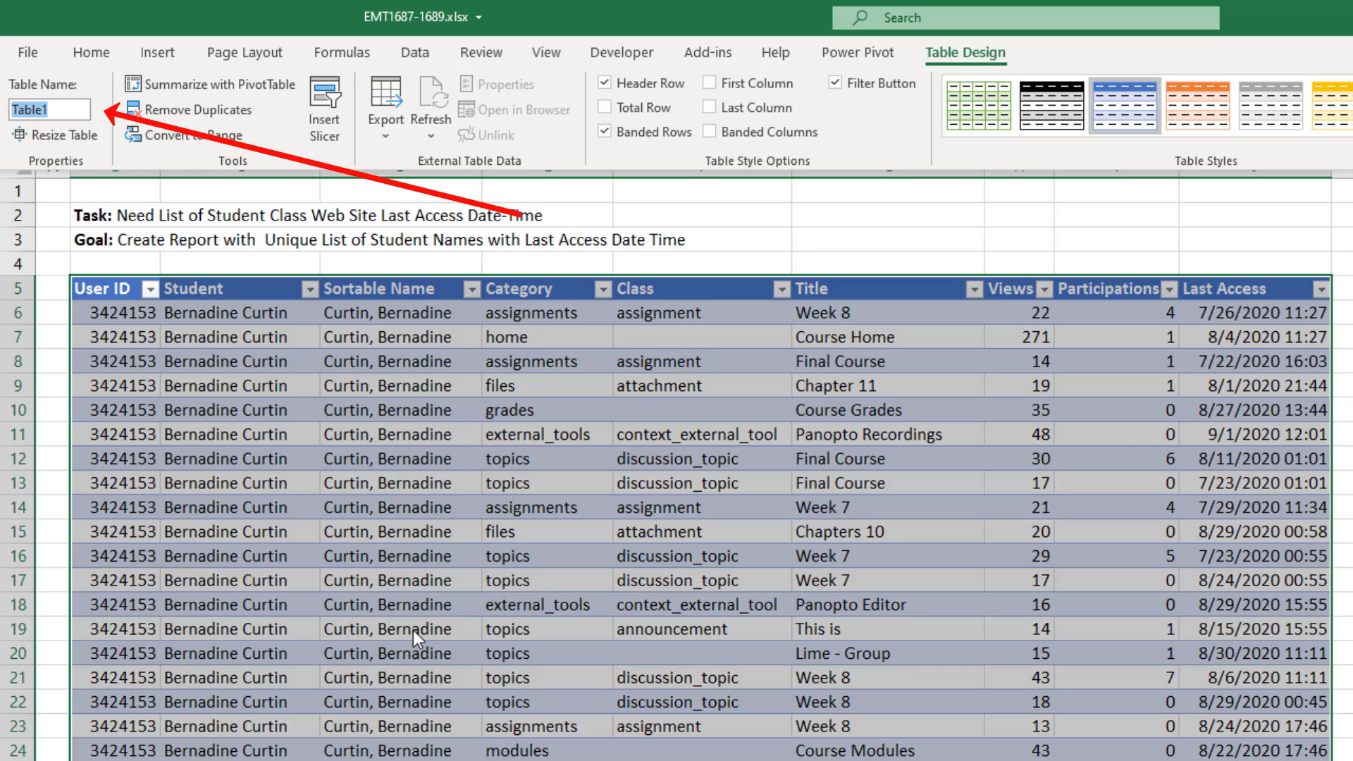
type("St")
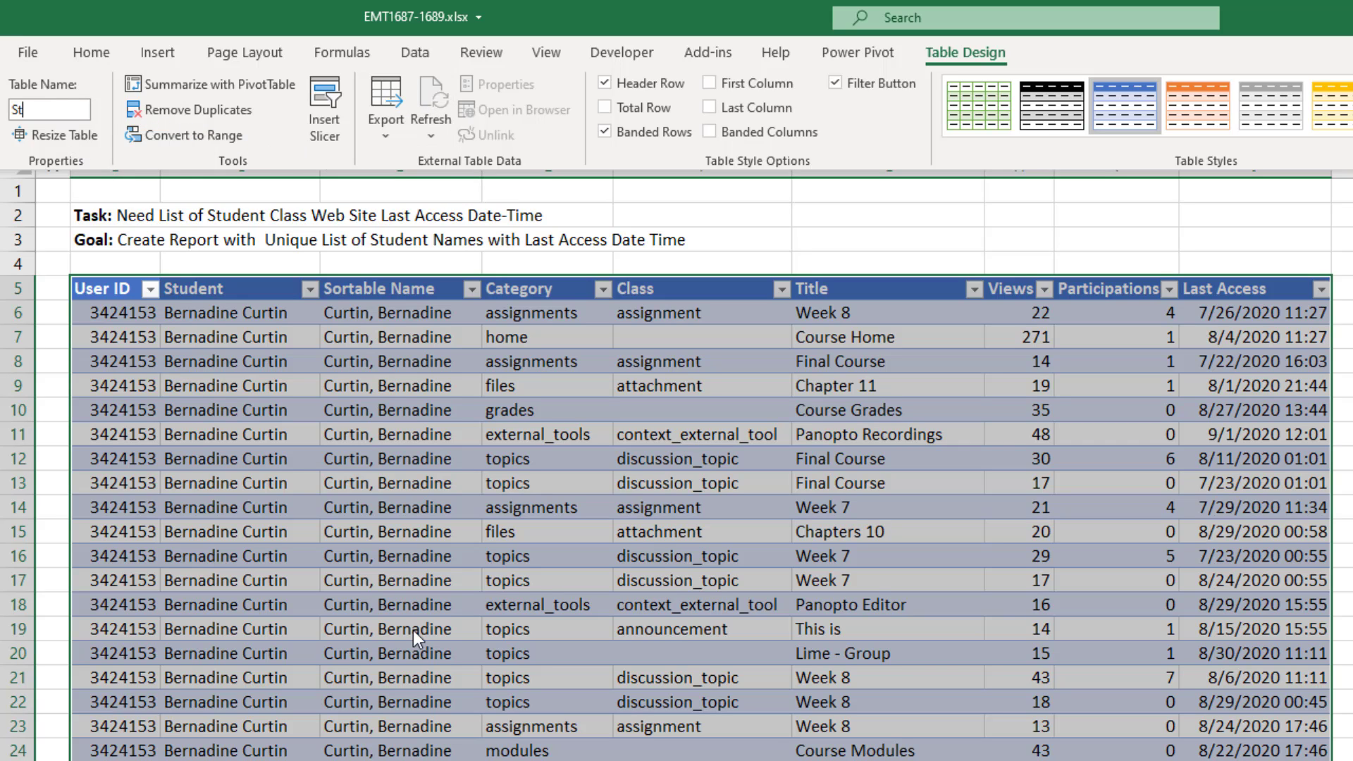
type("udentData")
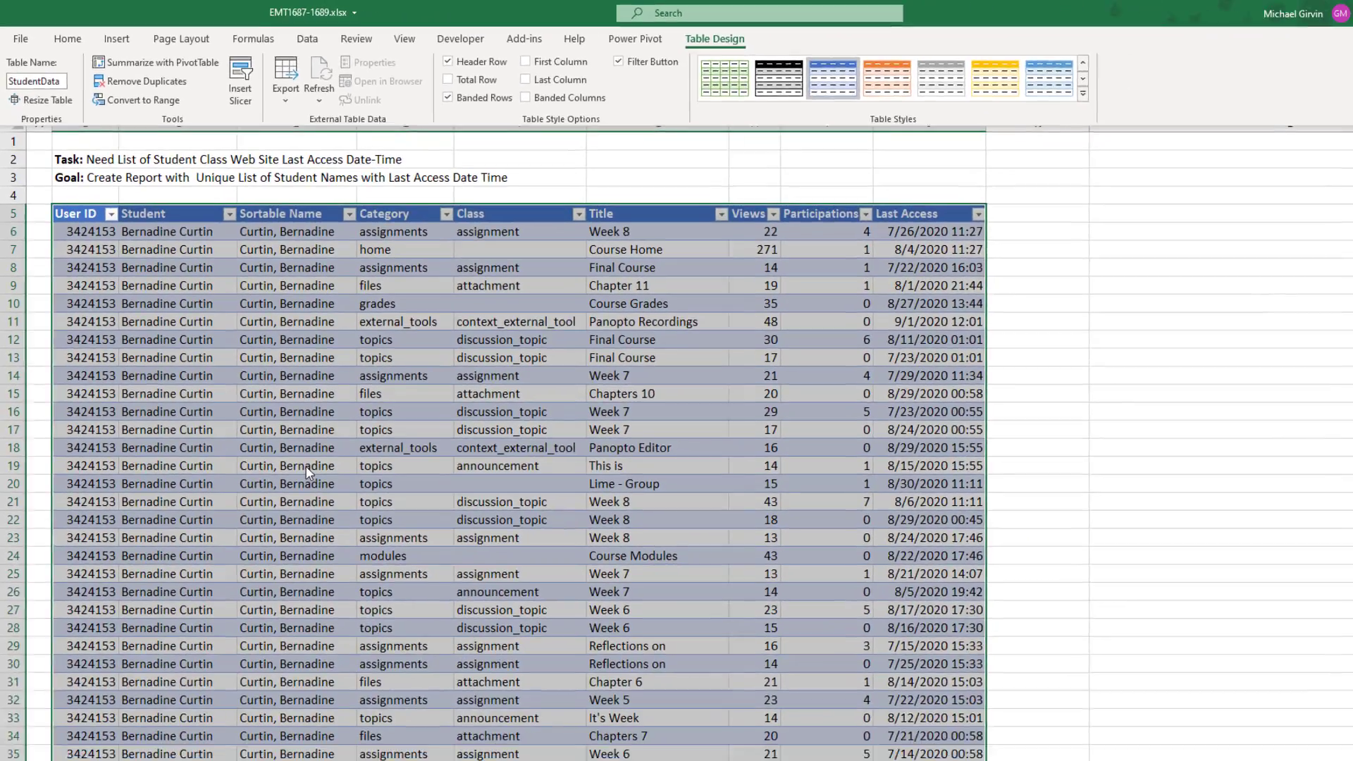
key("ctrl+F1")
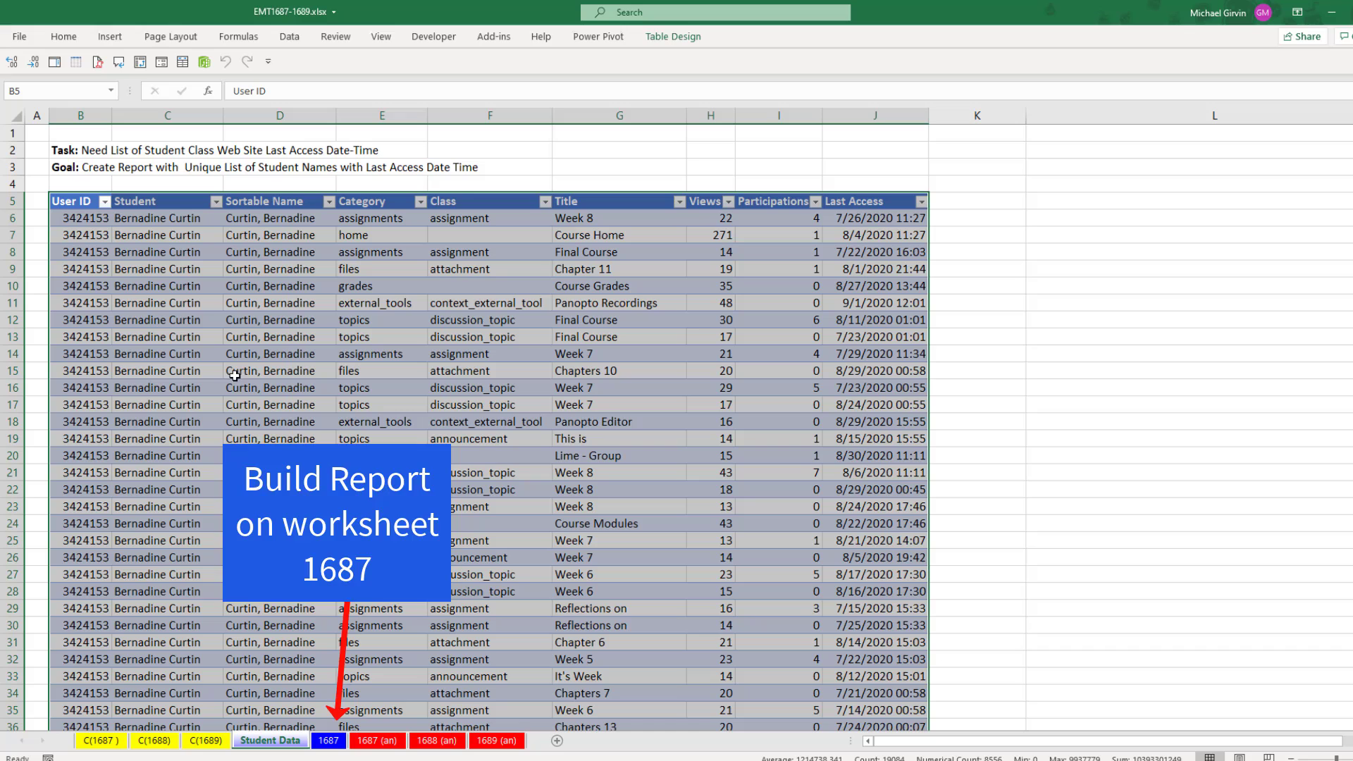
Step: Deselect the table and go to the 1687 report sheet
left_click(142, 203)
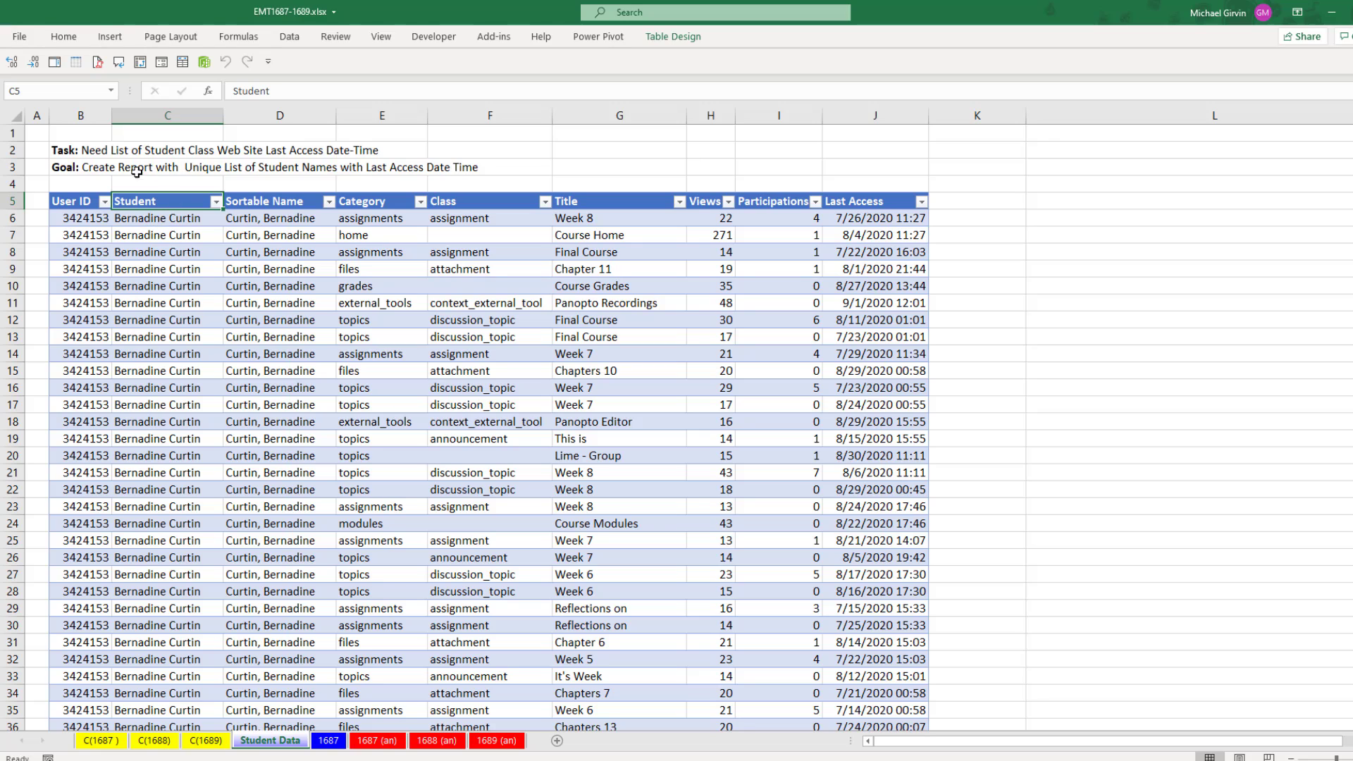
left_click(329, 741)
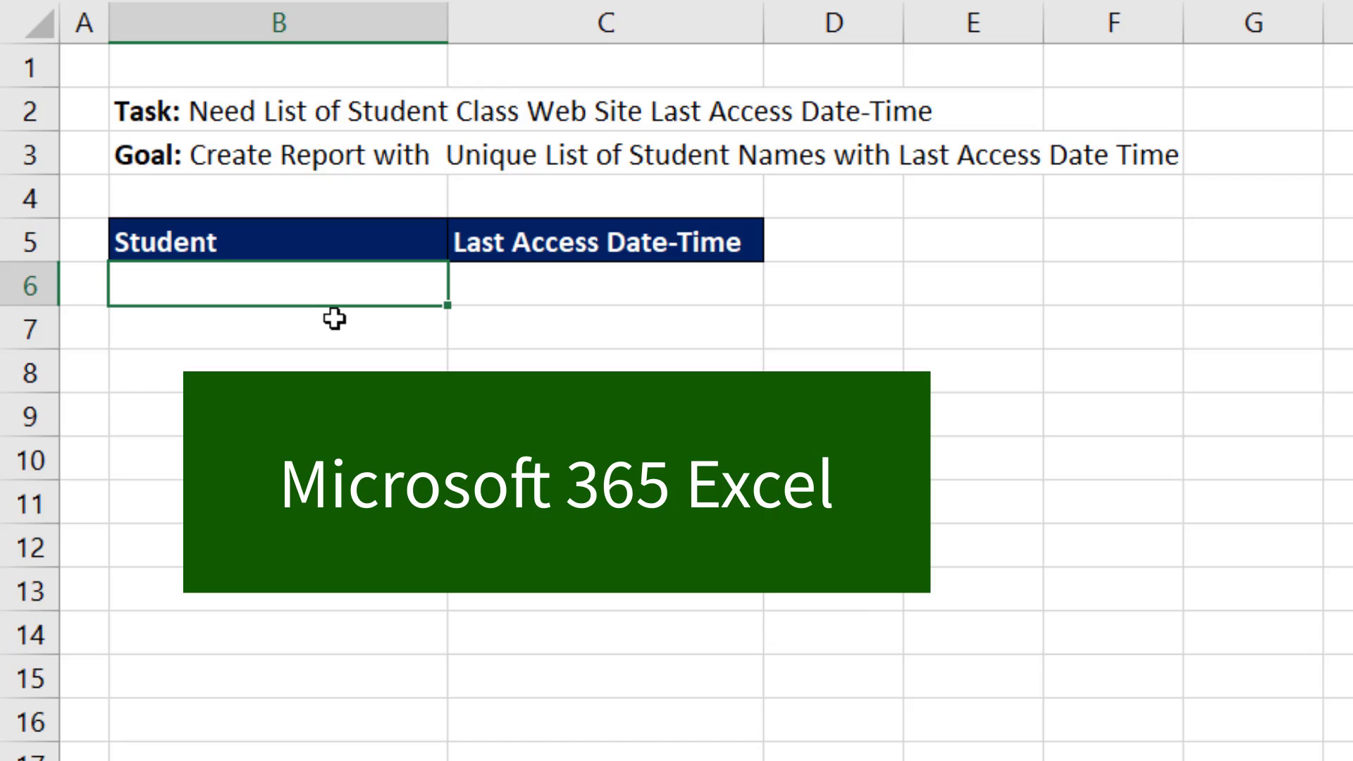
Step: Build the formula =UNIQUE(StudentData[Sortable Name]) in cell B6
type("=")
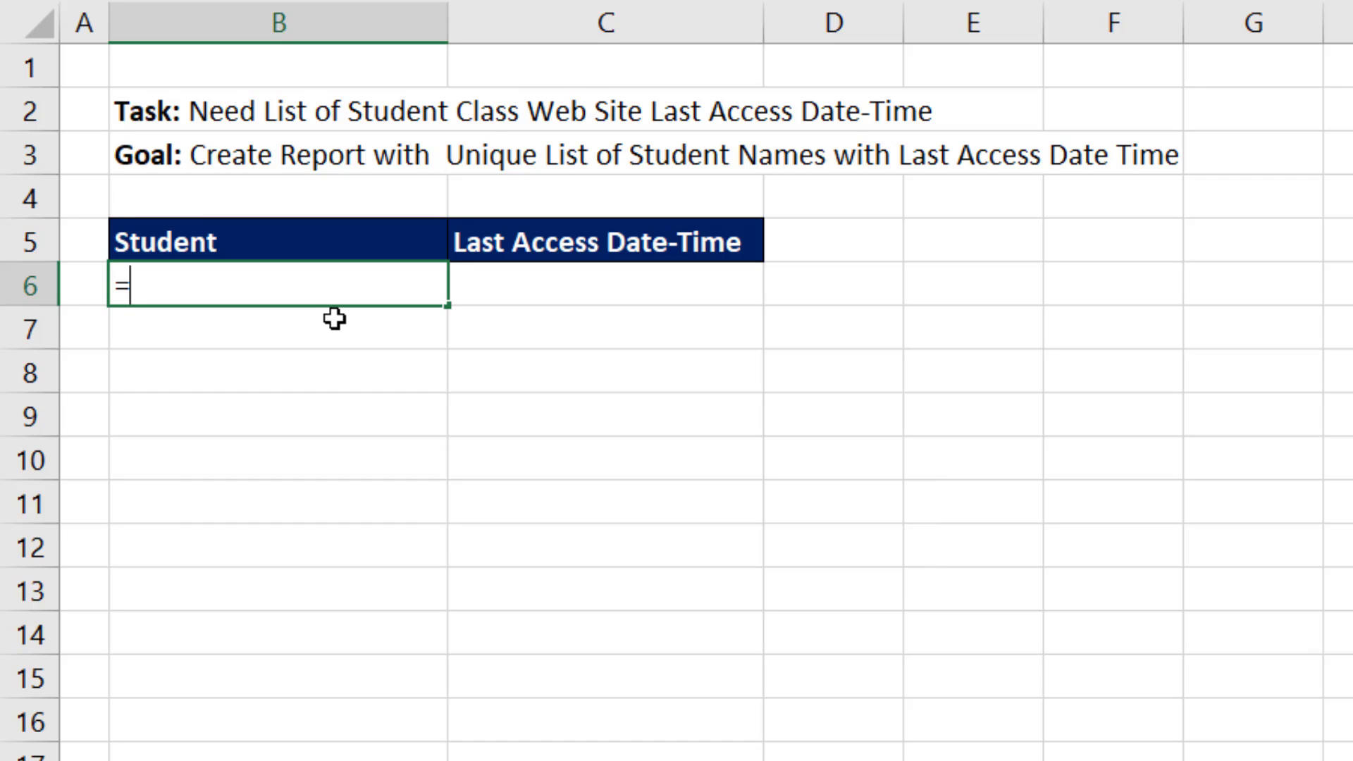
type("un")
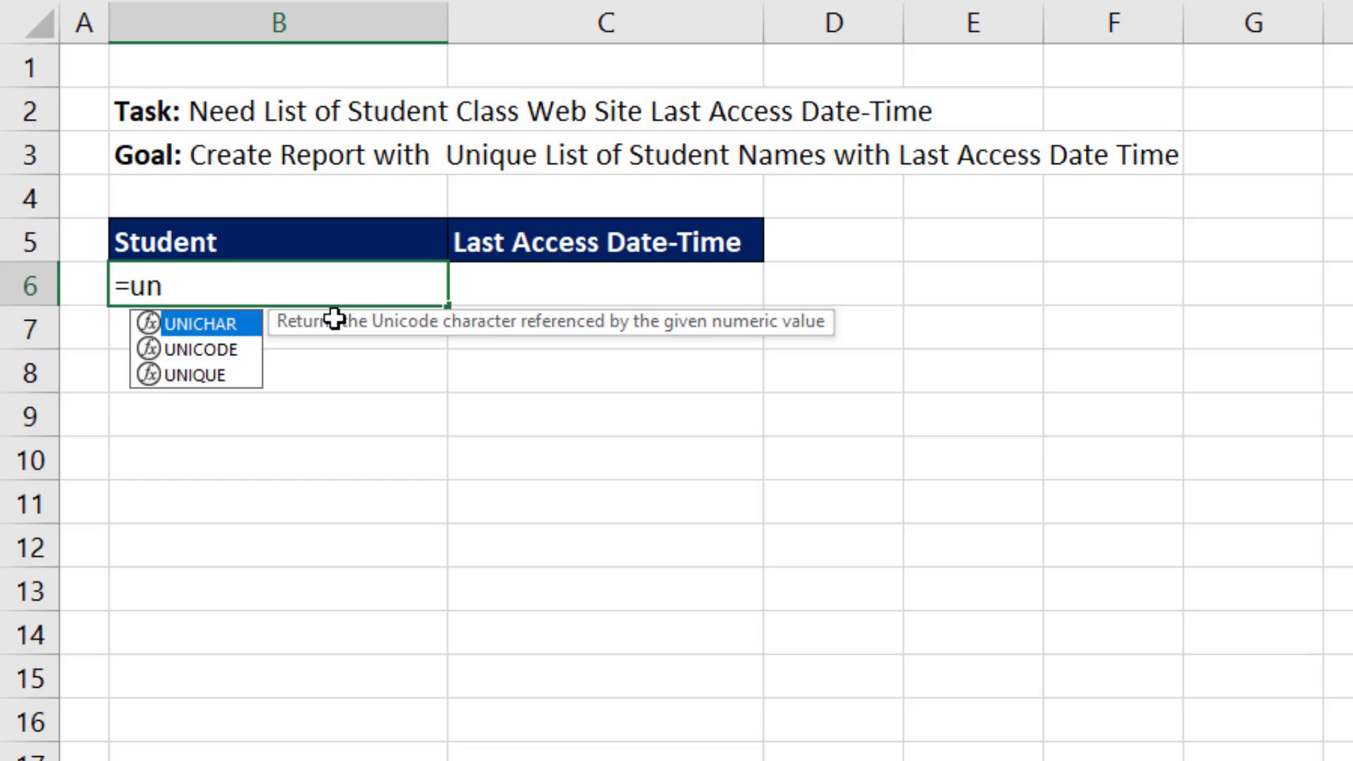
key("Down")
key("Down")
key("Tab")
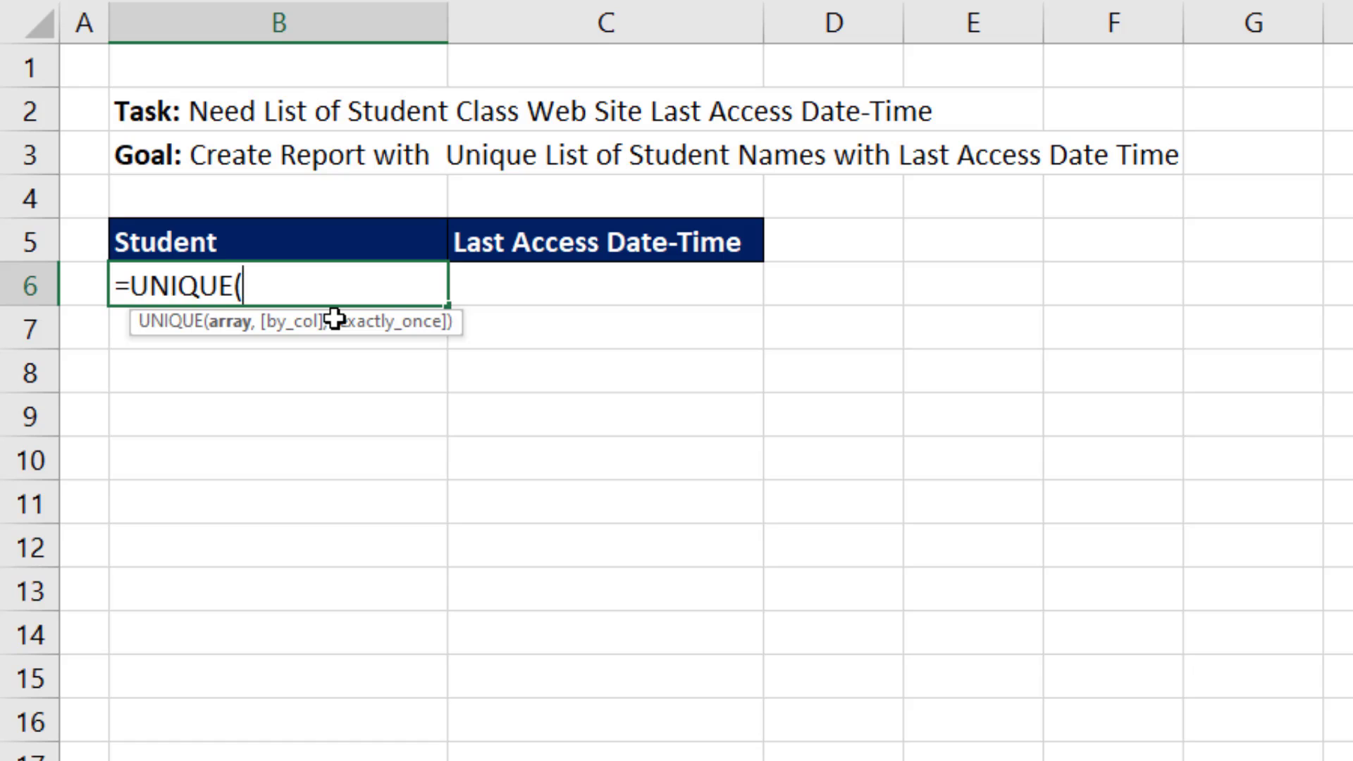
type("Stu")
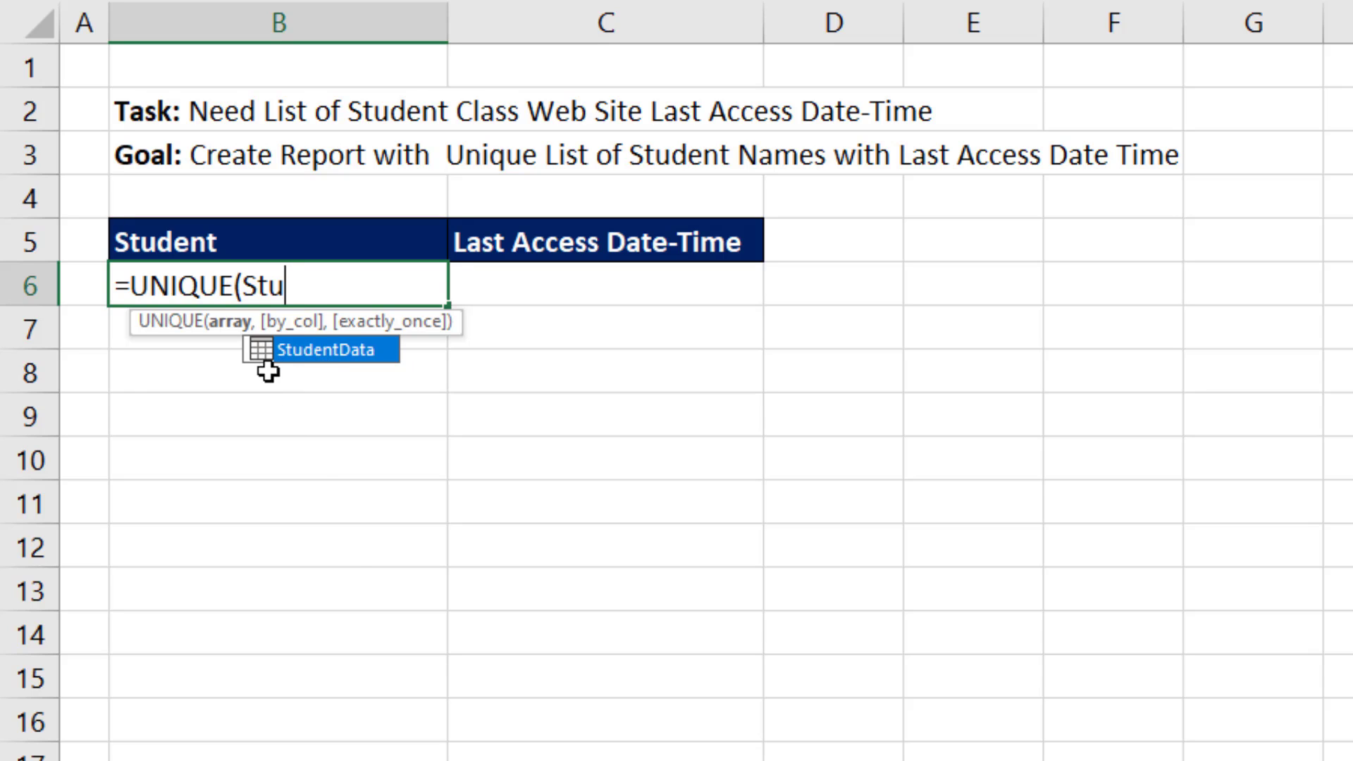
key("Tab")
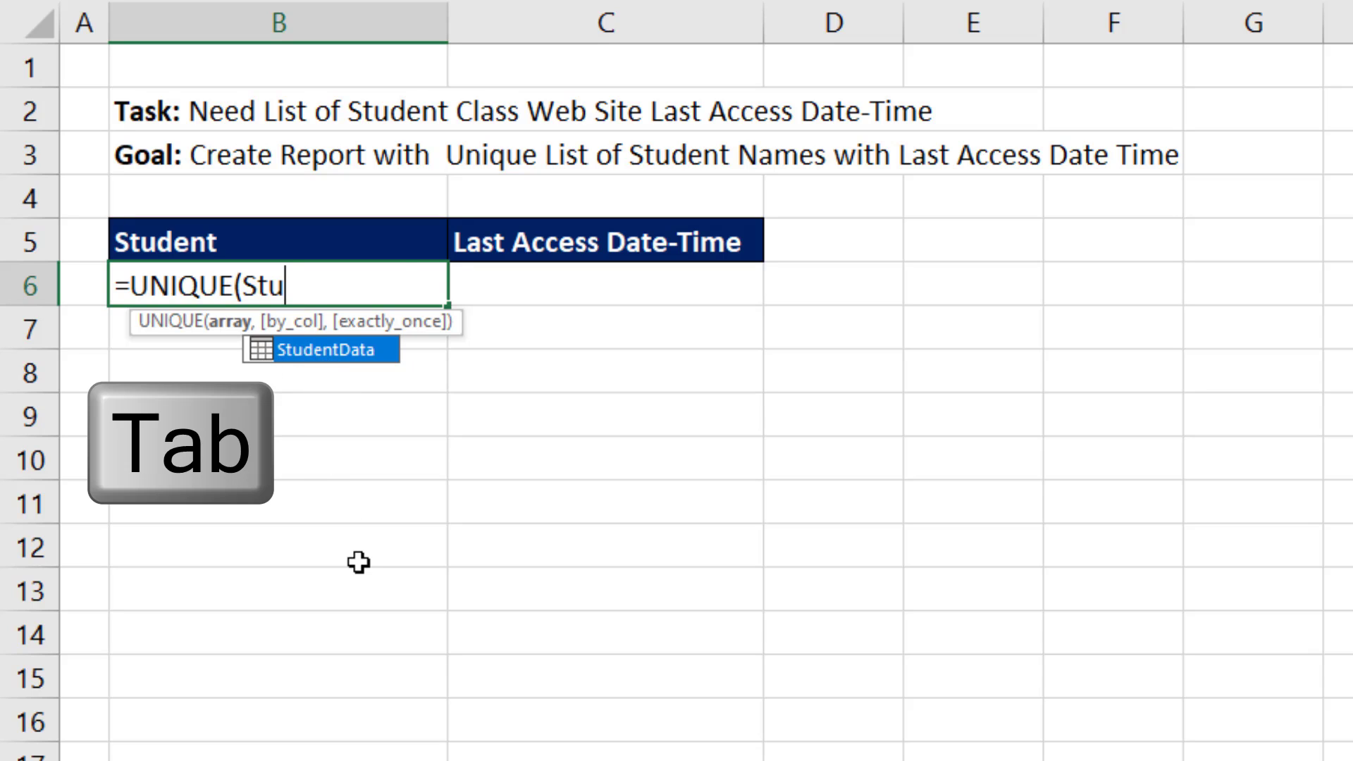
type("[")
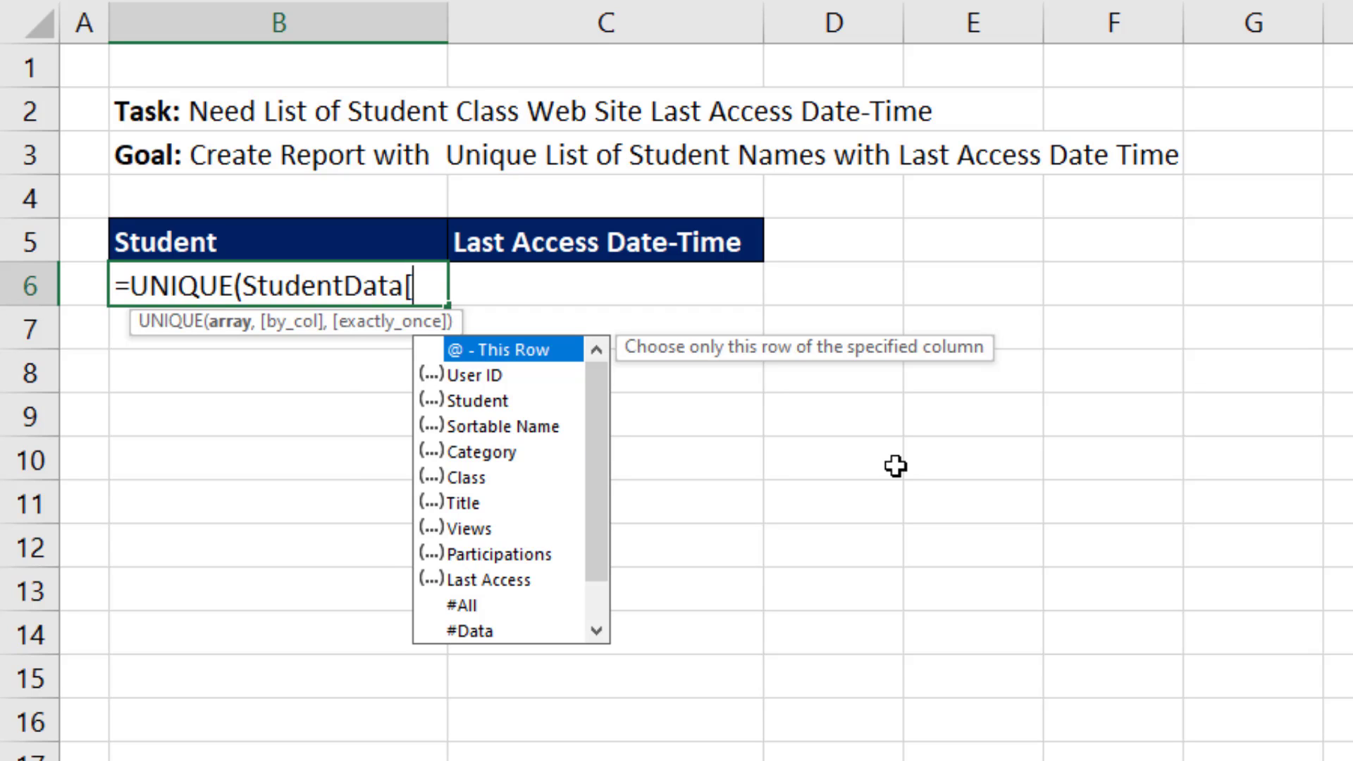
key("Down")
key("Down")
key("Down")
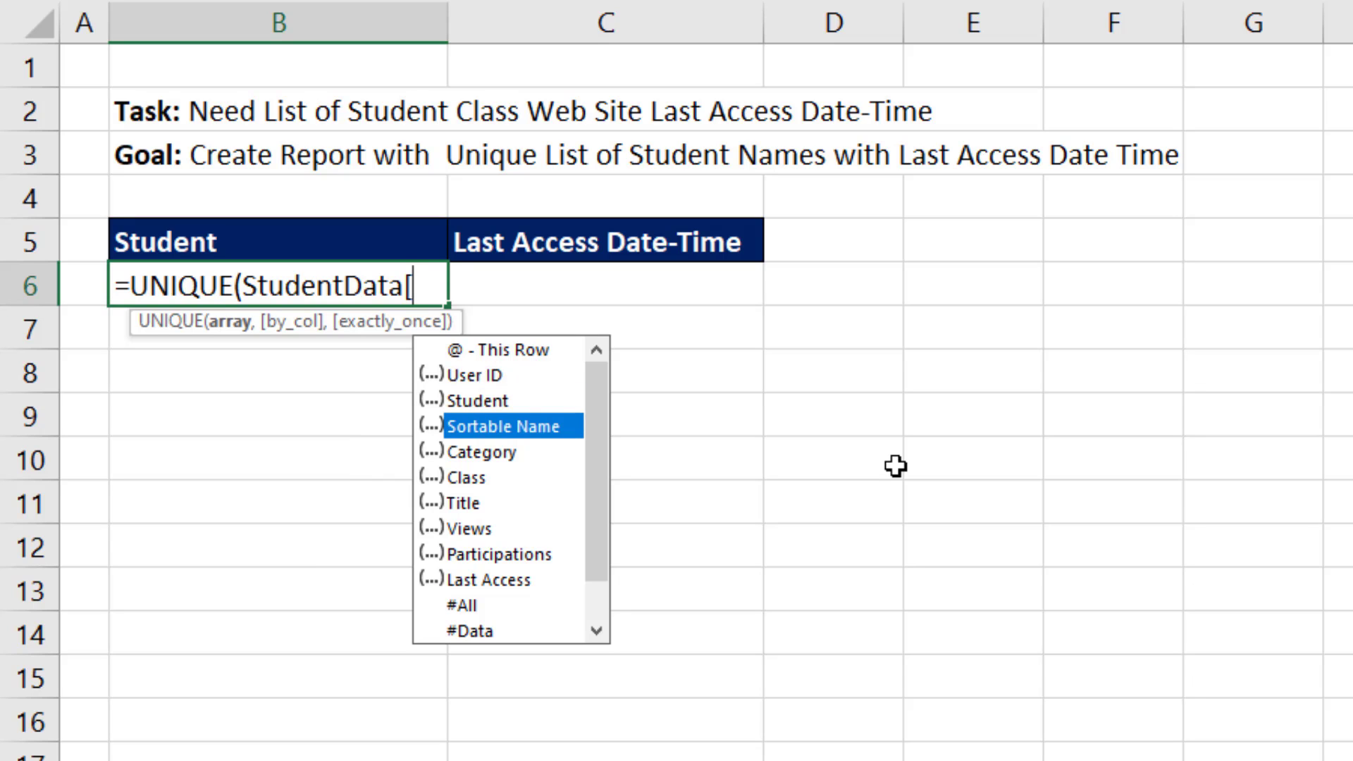
key("Tab")
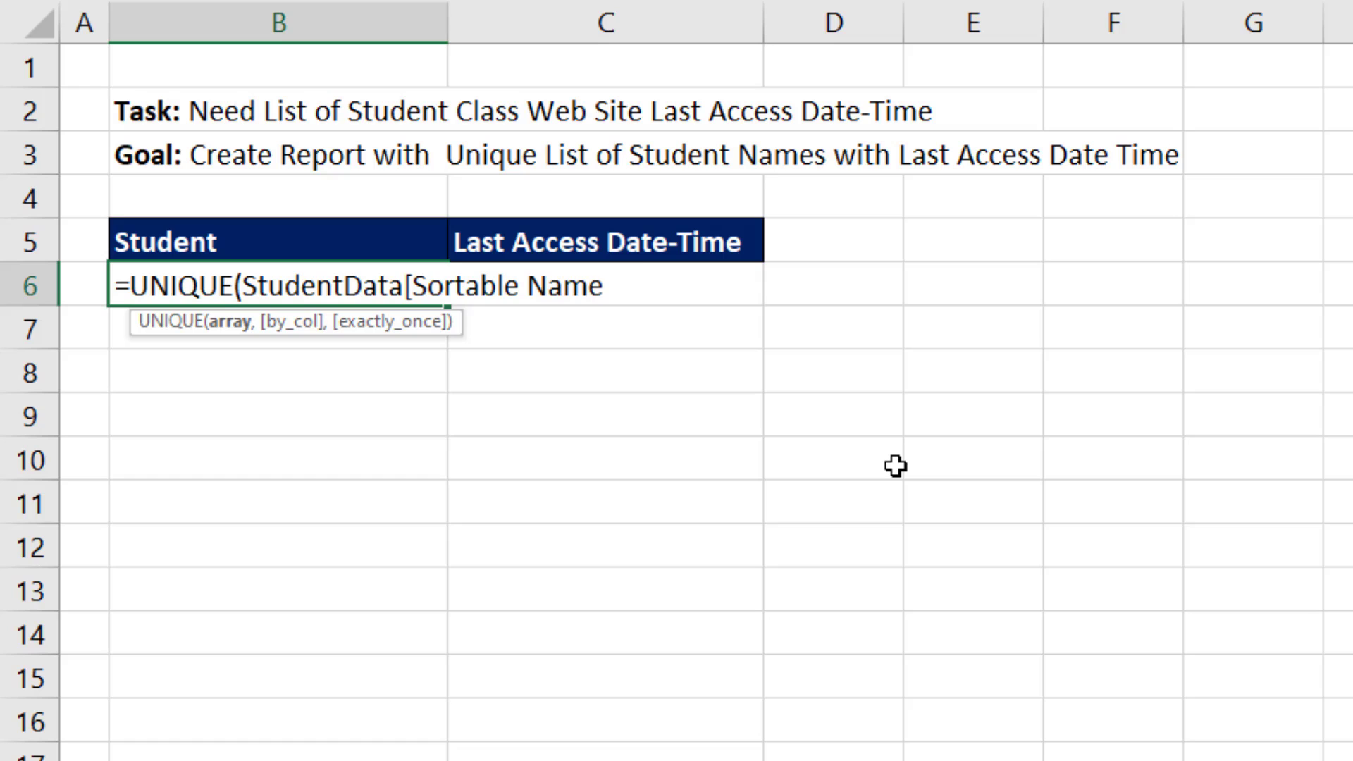
type("]")
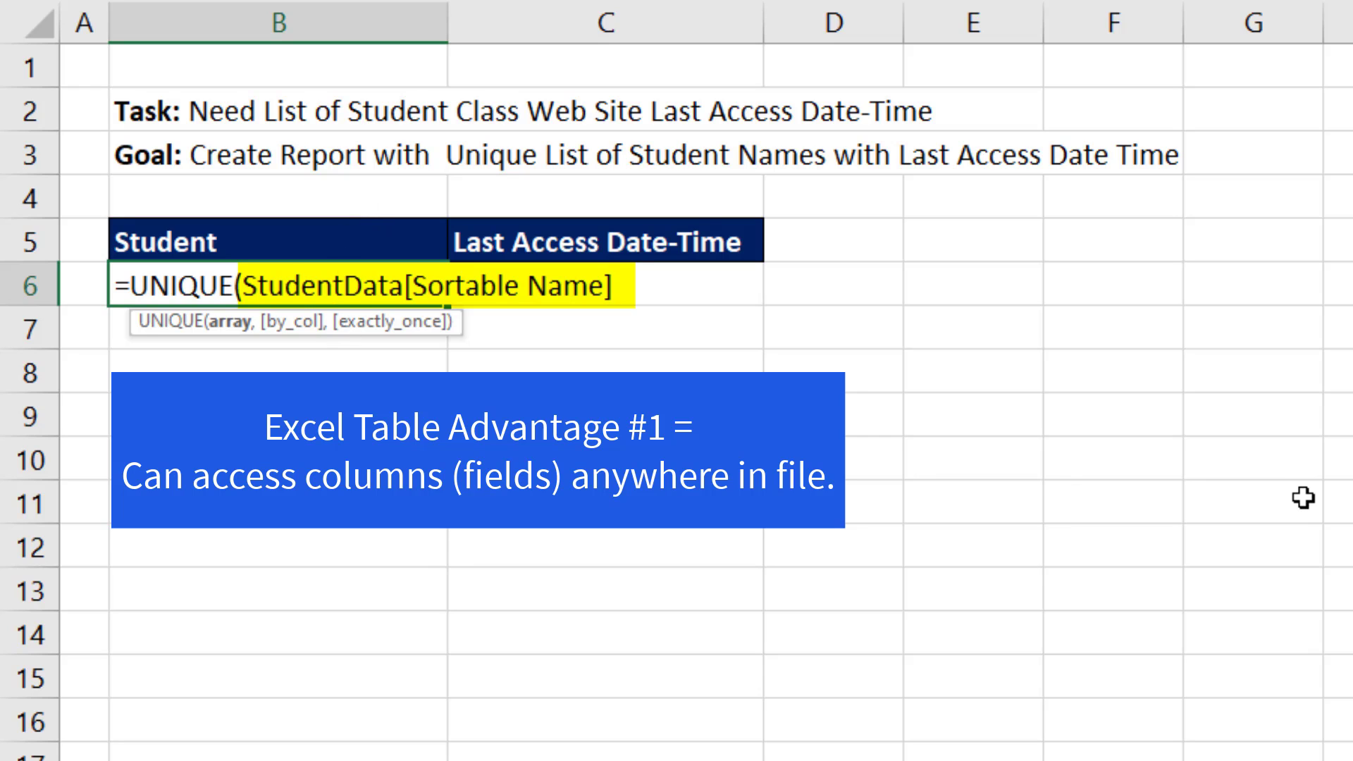
type(")")
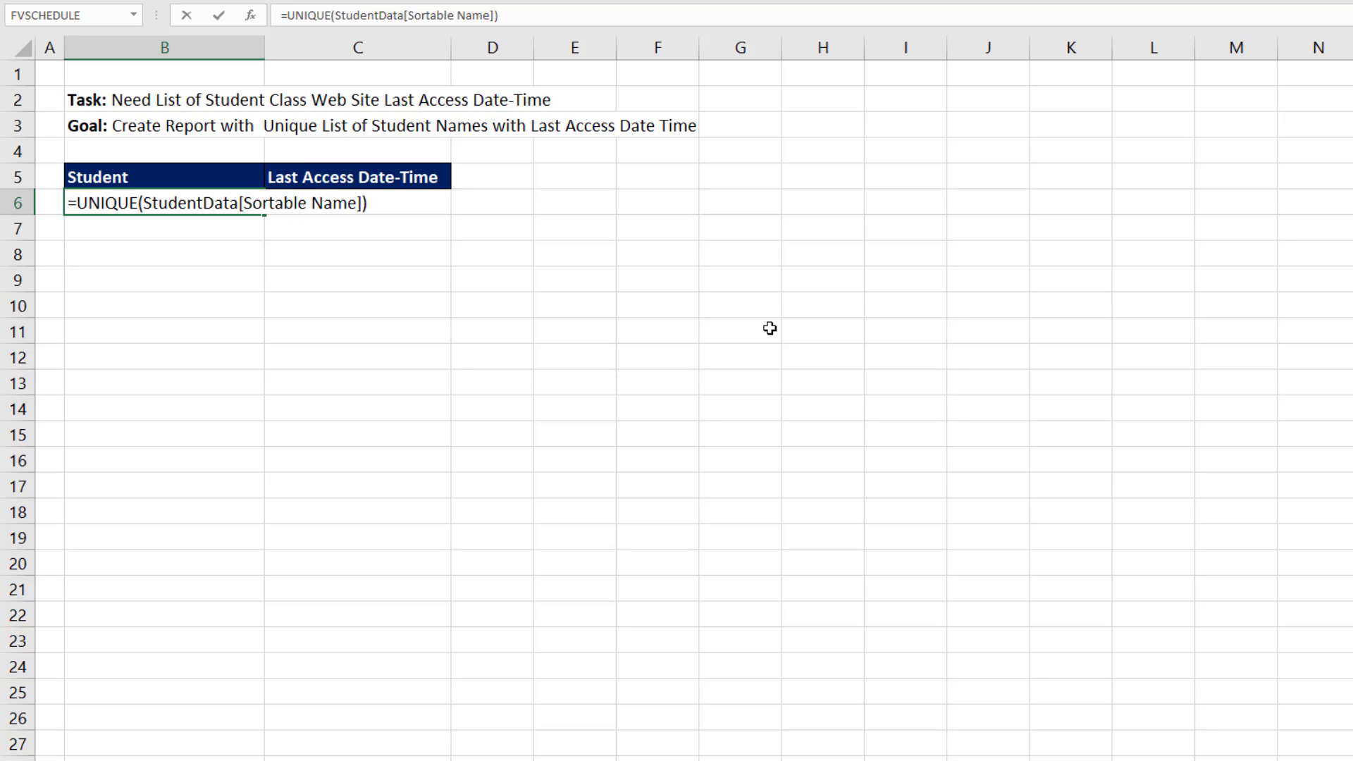
Step: Enter the UNIQUE formula, then wrap it as =SORT(UNIQUE(StudentData[Sortable Name])) in B6
key("Return")
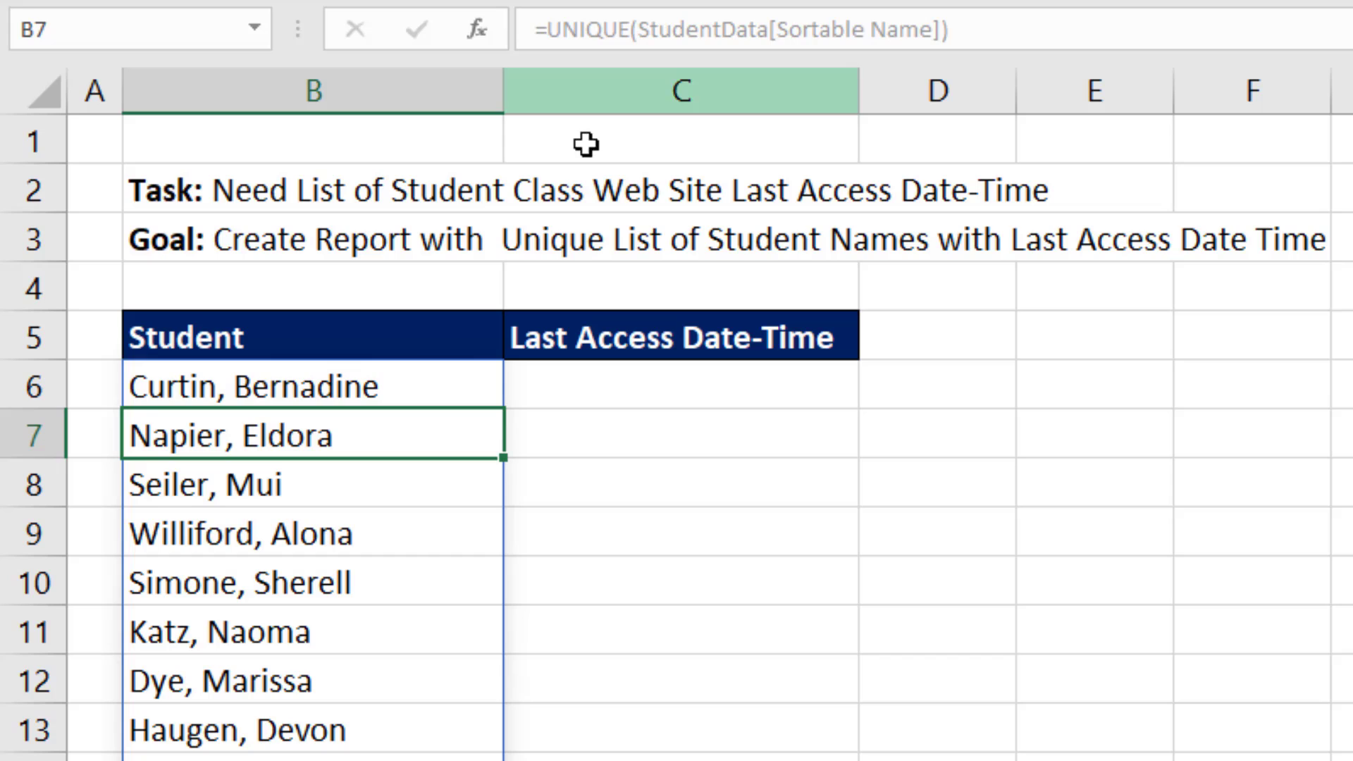
left_click(405, 379)
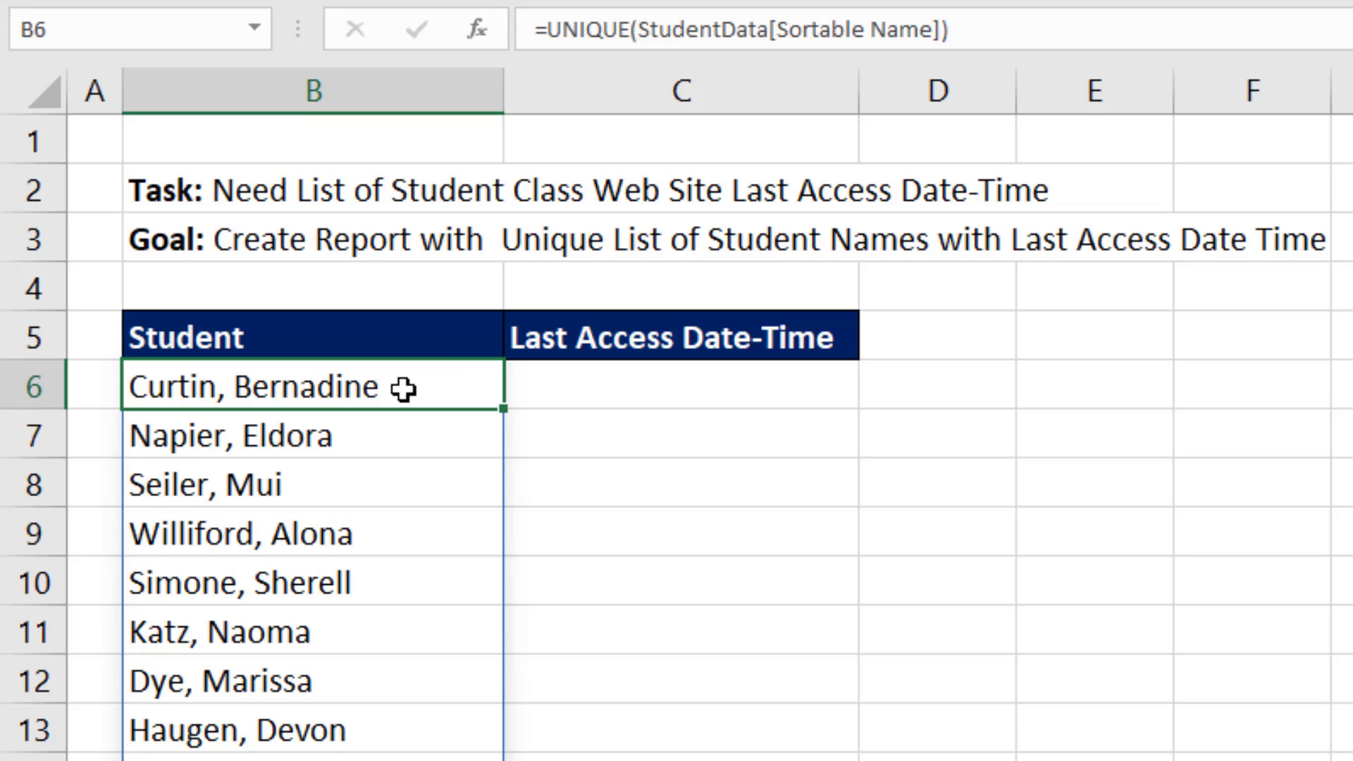
key("F2")
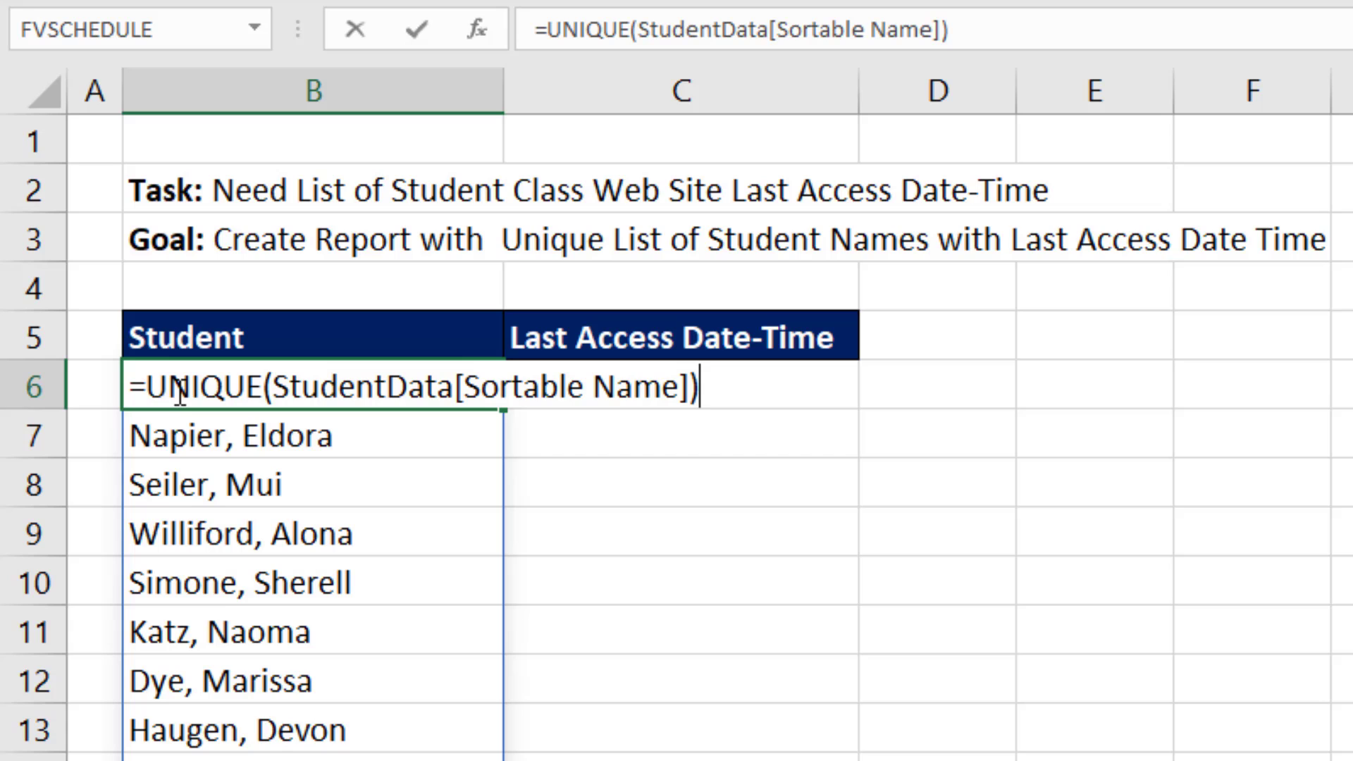
left_click(144, 386)
type("so")
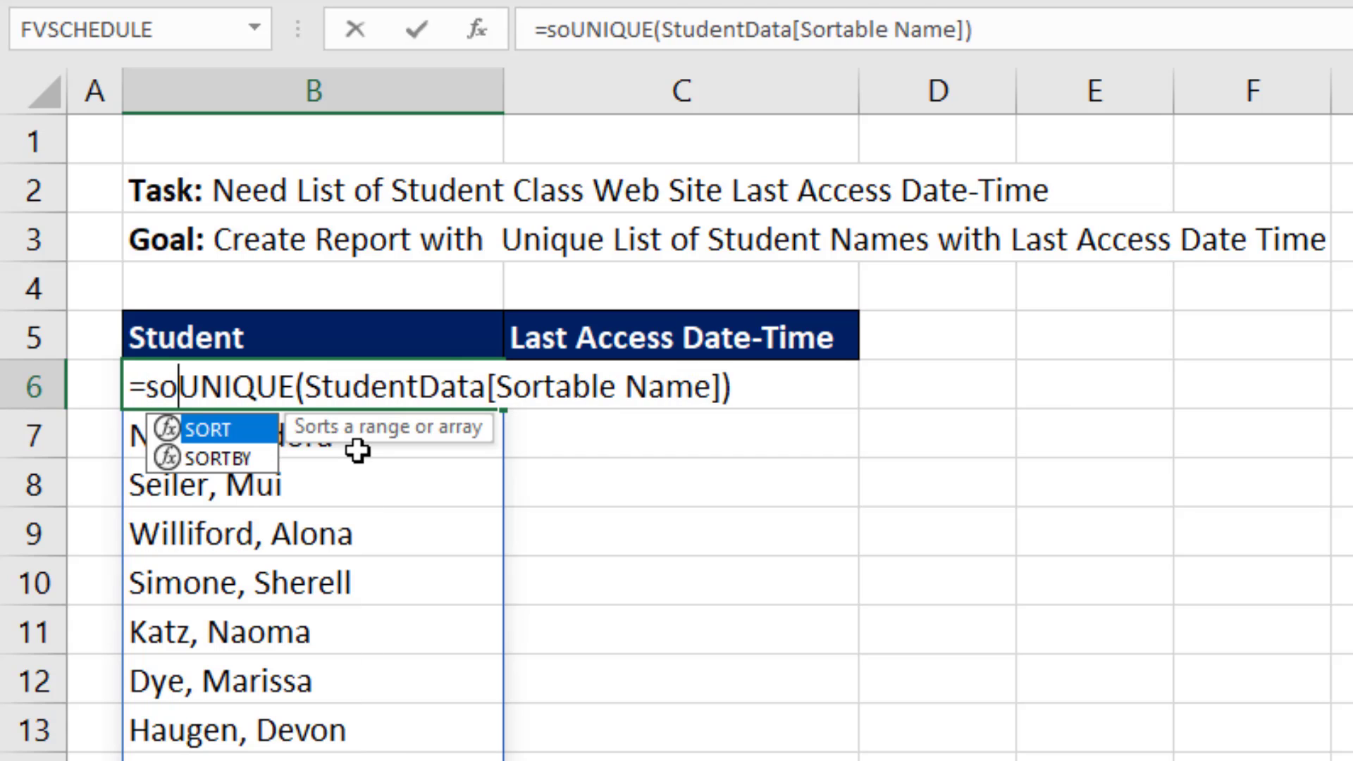
type("rt")
key("Tab")
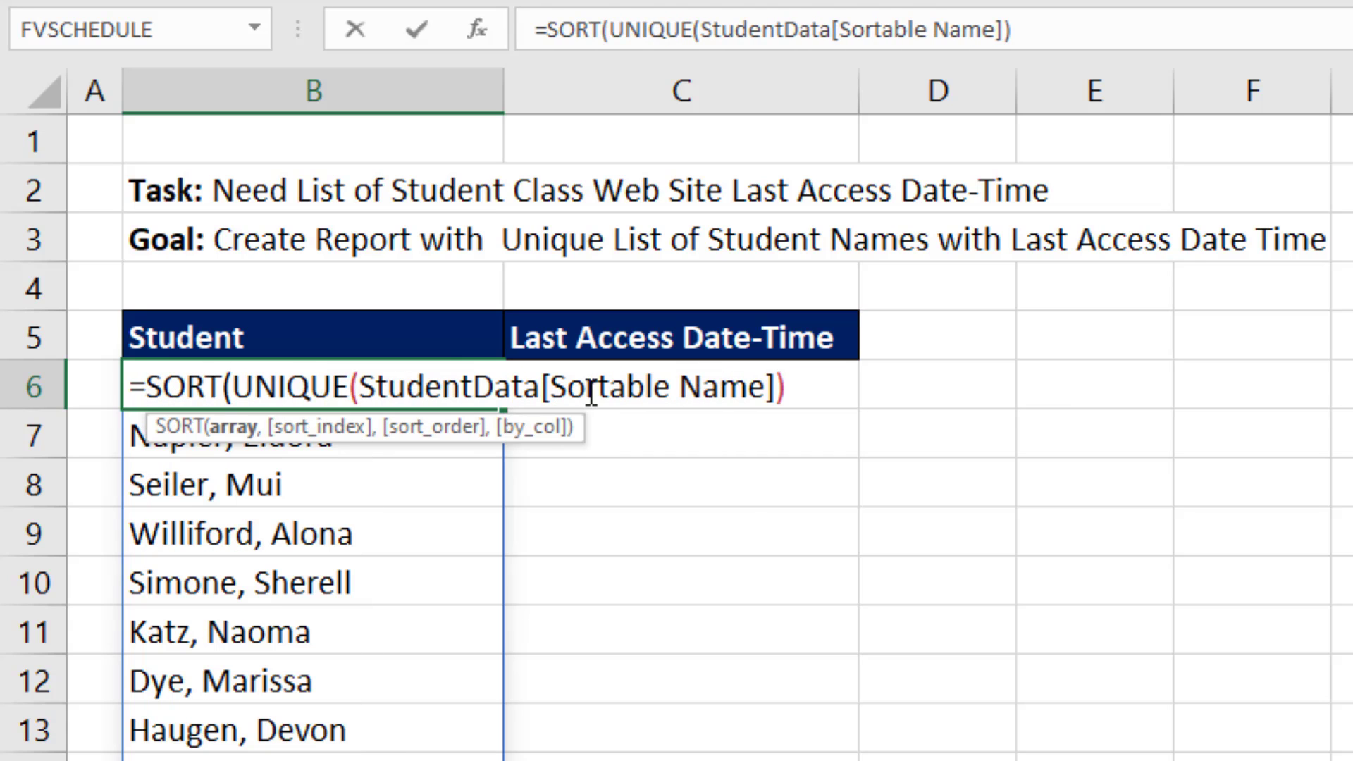
left_click(819, 390)
type(")")
key("Return")
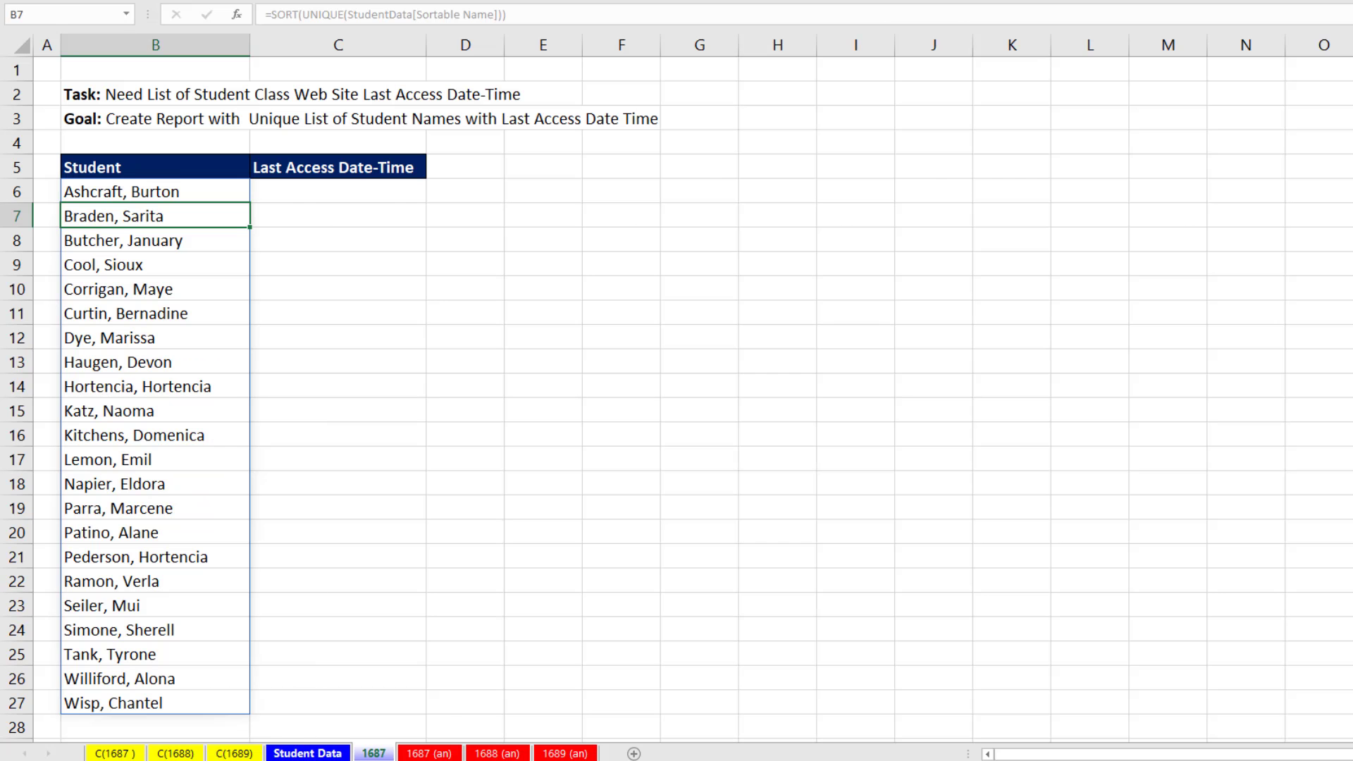
left_click(308, 753)
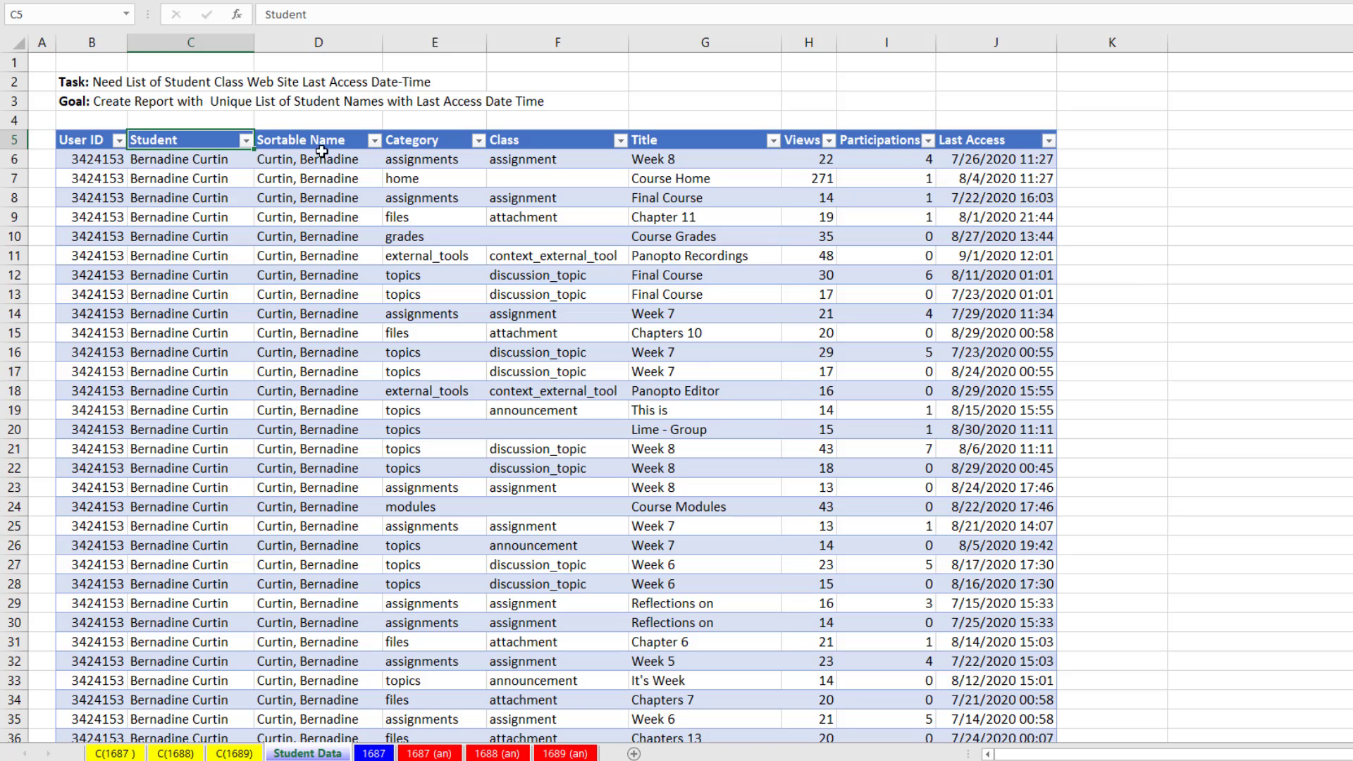
left_click_drag(206, 159, 1006, 294)
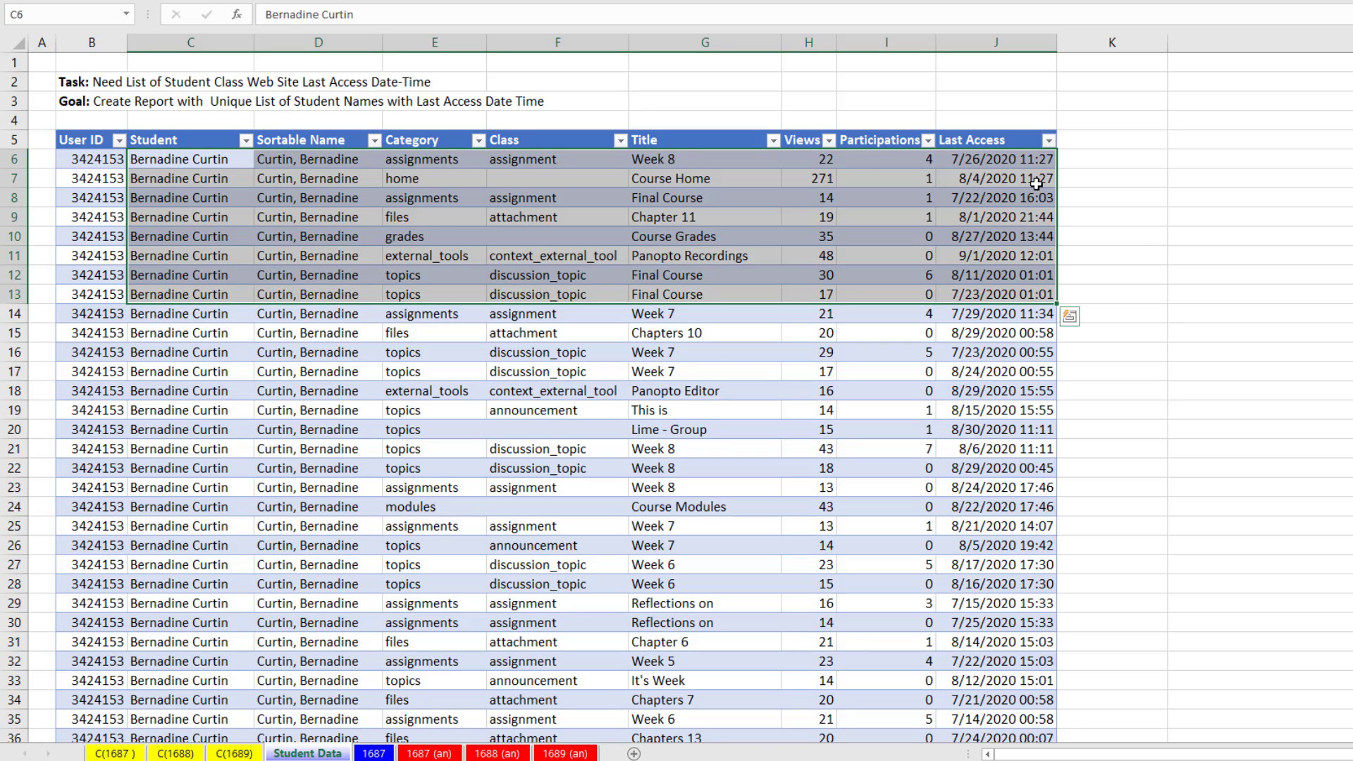
left_click_drag(983, 158, 1007, 498)
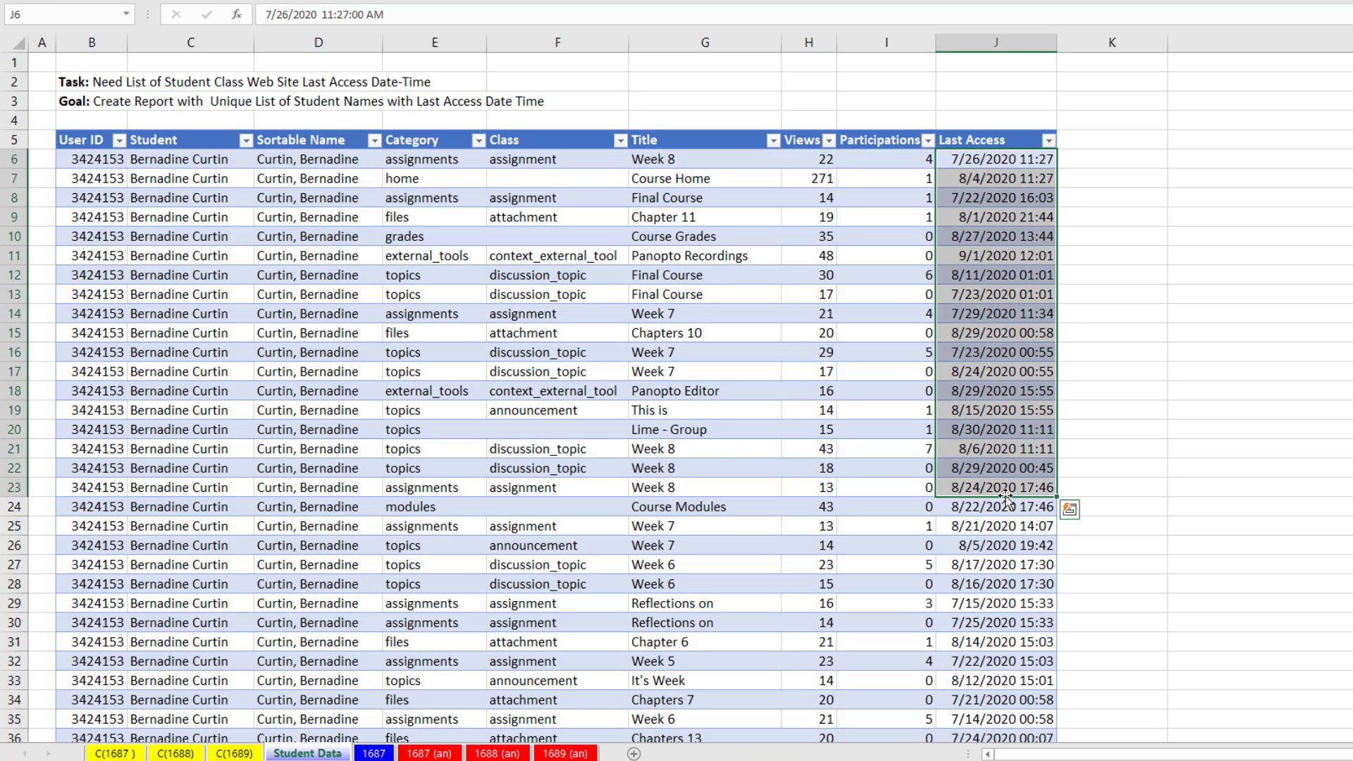
Step: In C6 on the 1687 sheet, start =MAXIFS with StudentData[Last Access] as the max range
left_click(373, 754)
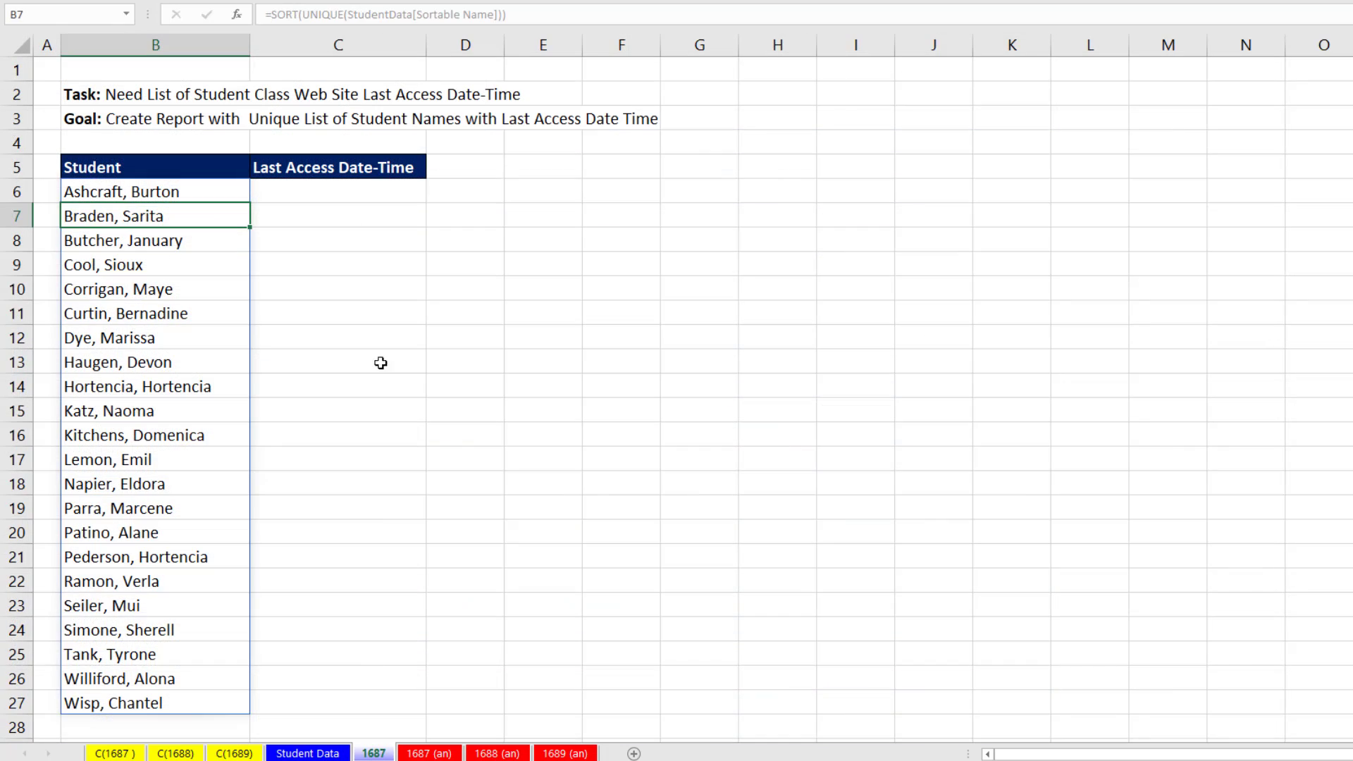
left_click(329, 193)
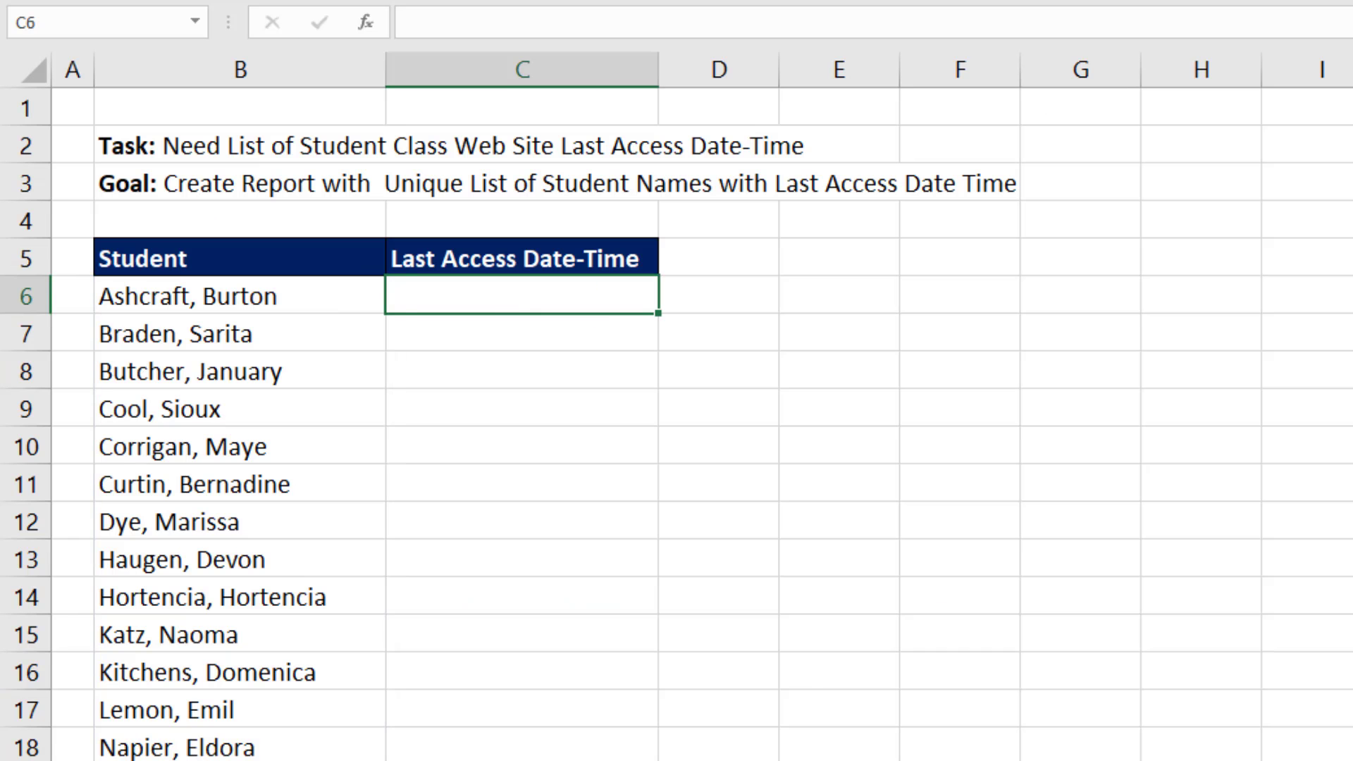
type("=")
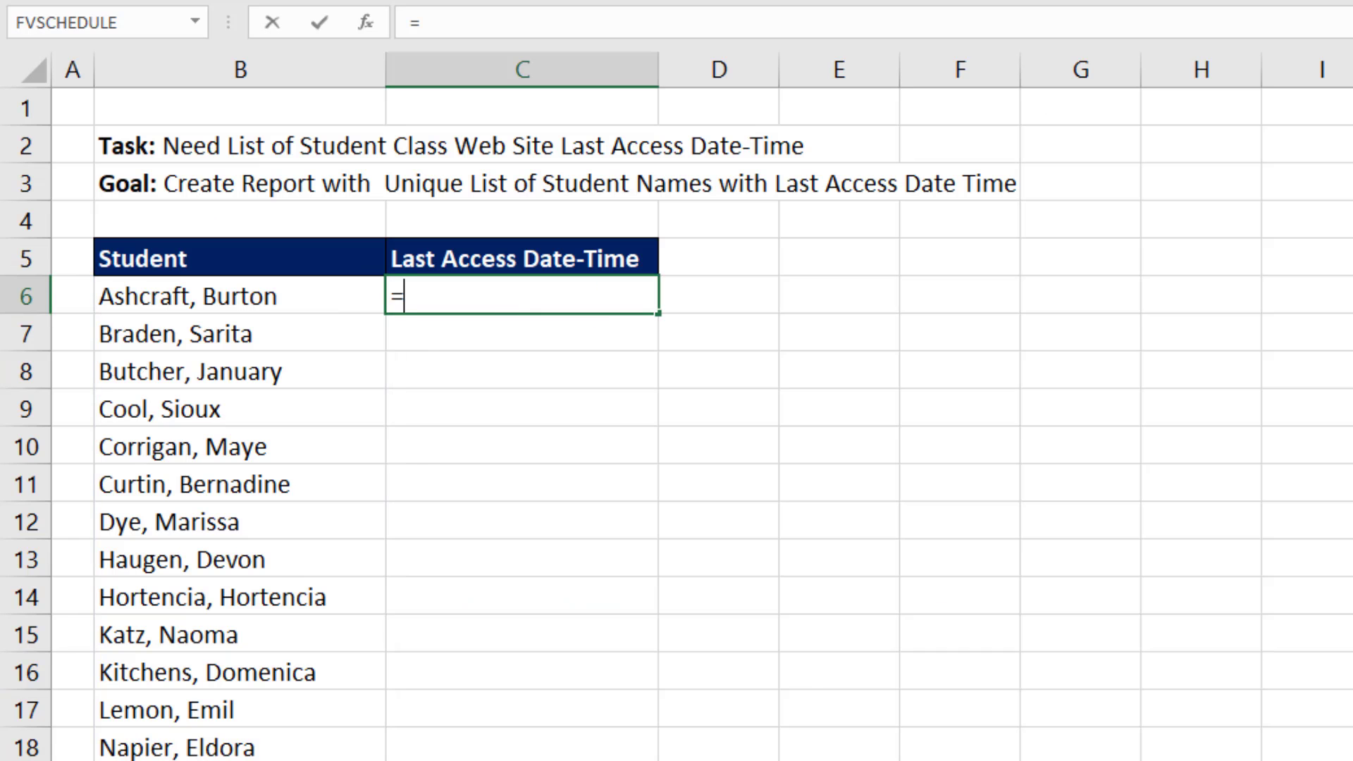
type("maxif")
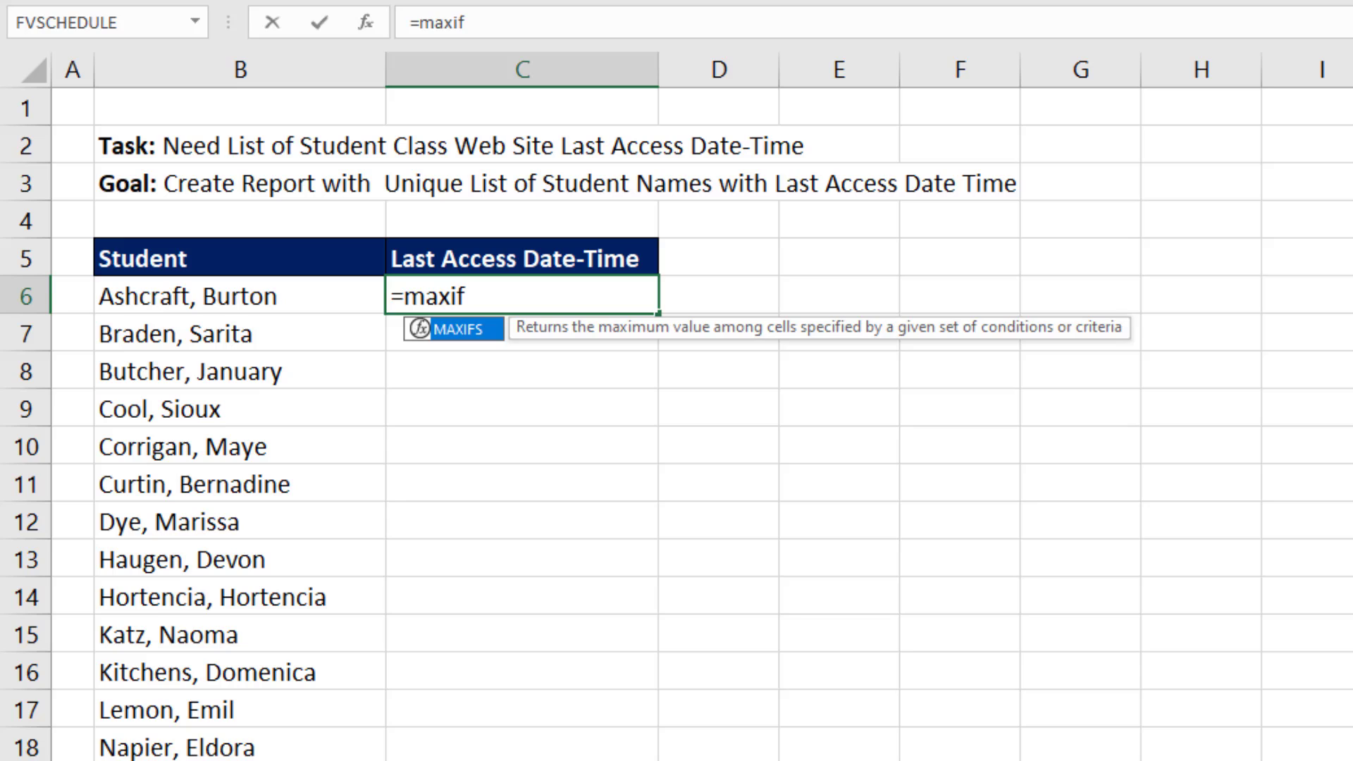
key("Tab")
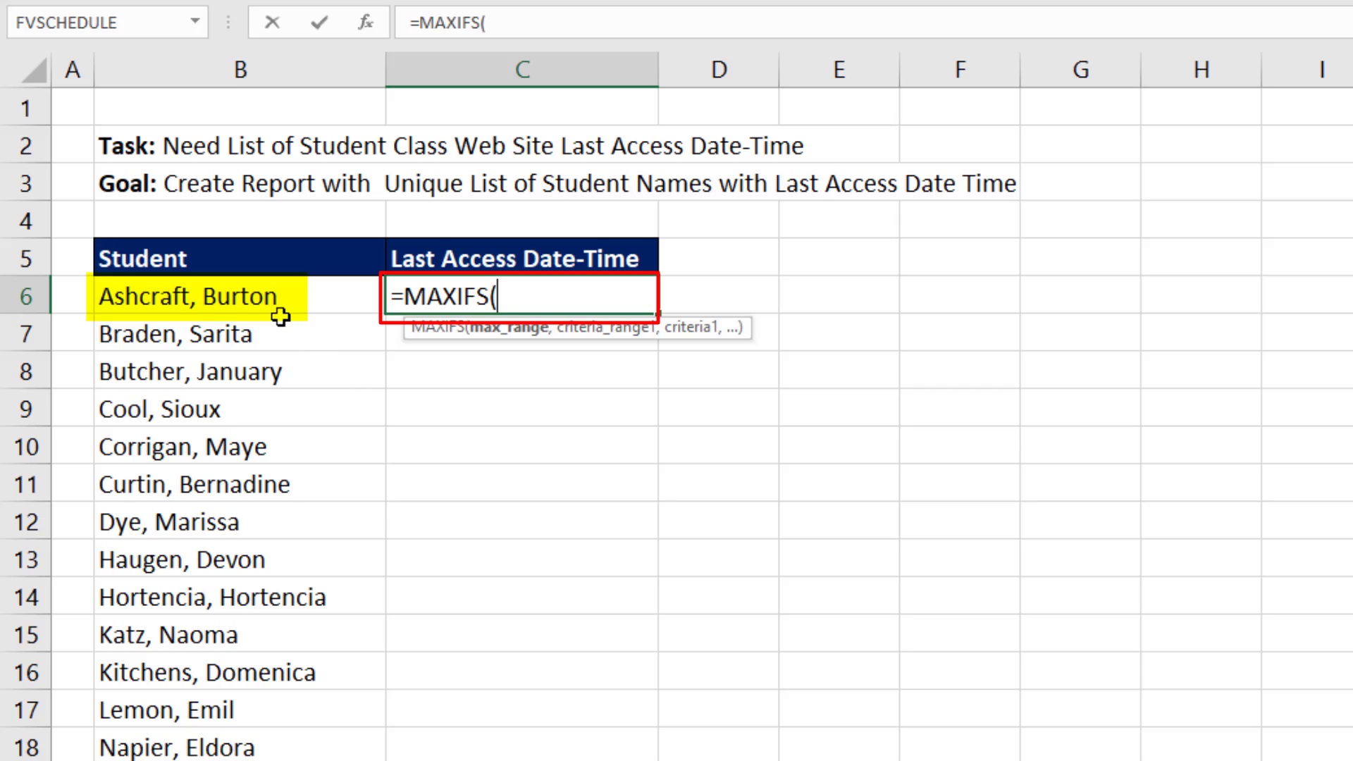
type("stud")
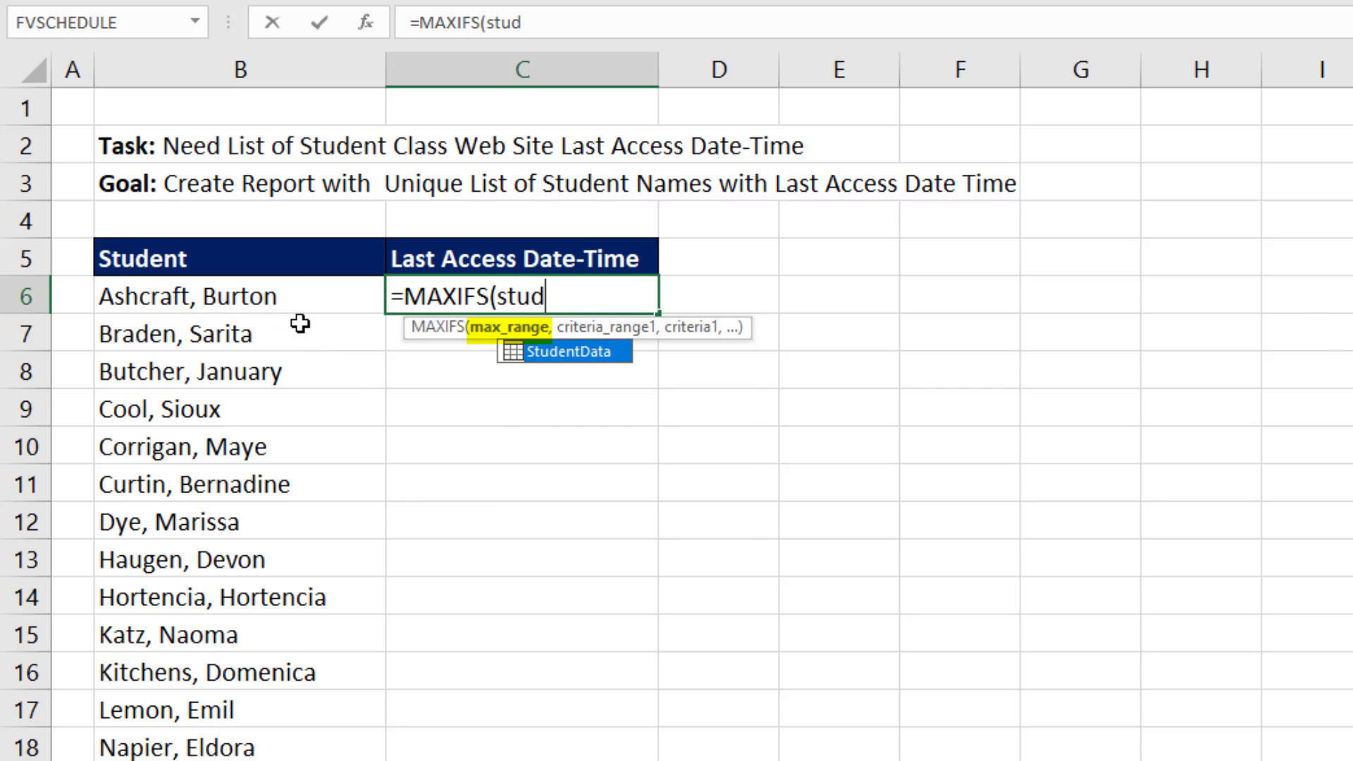
key("Tab")
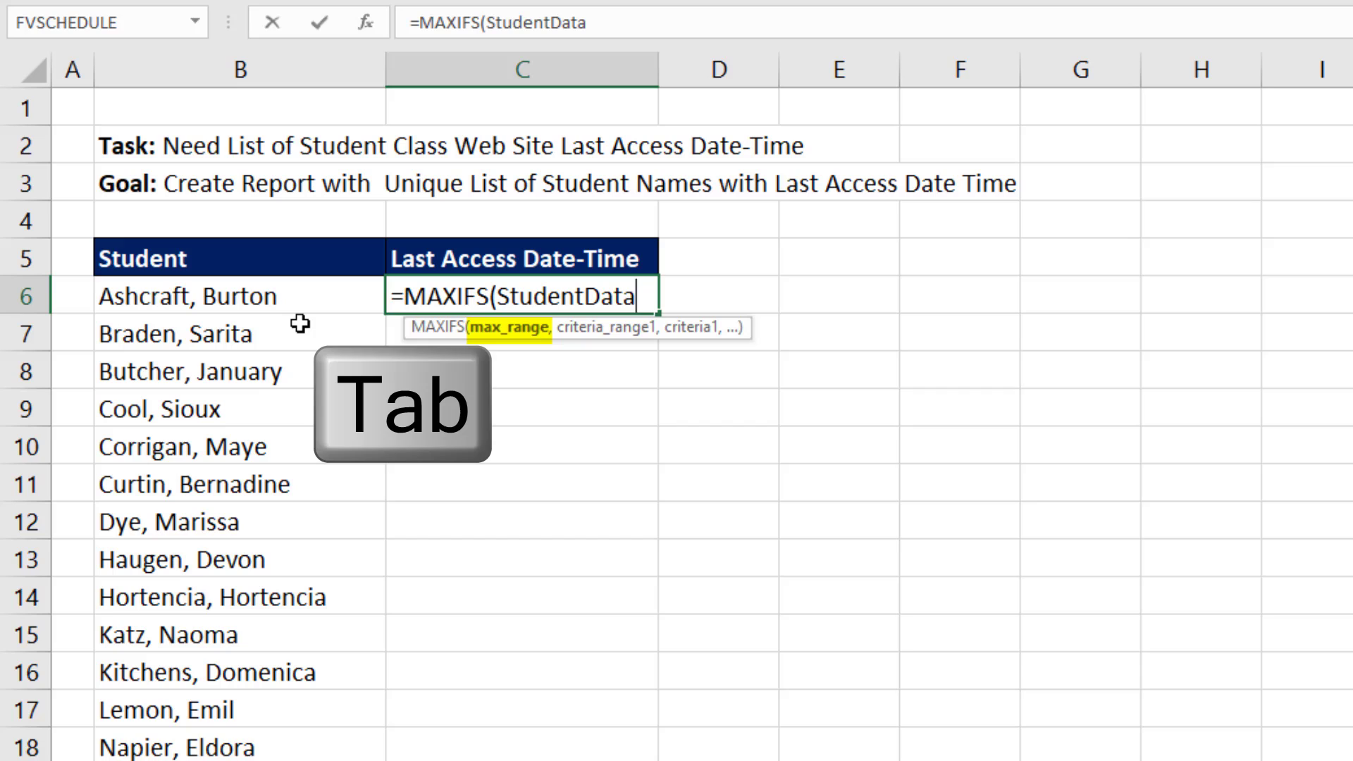
type("[")
key("Down")
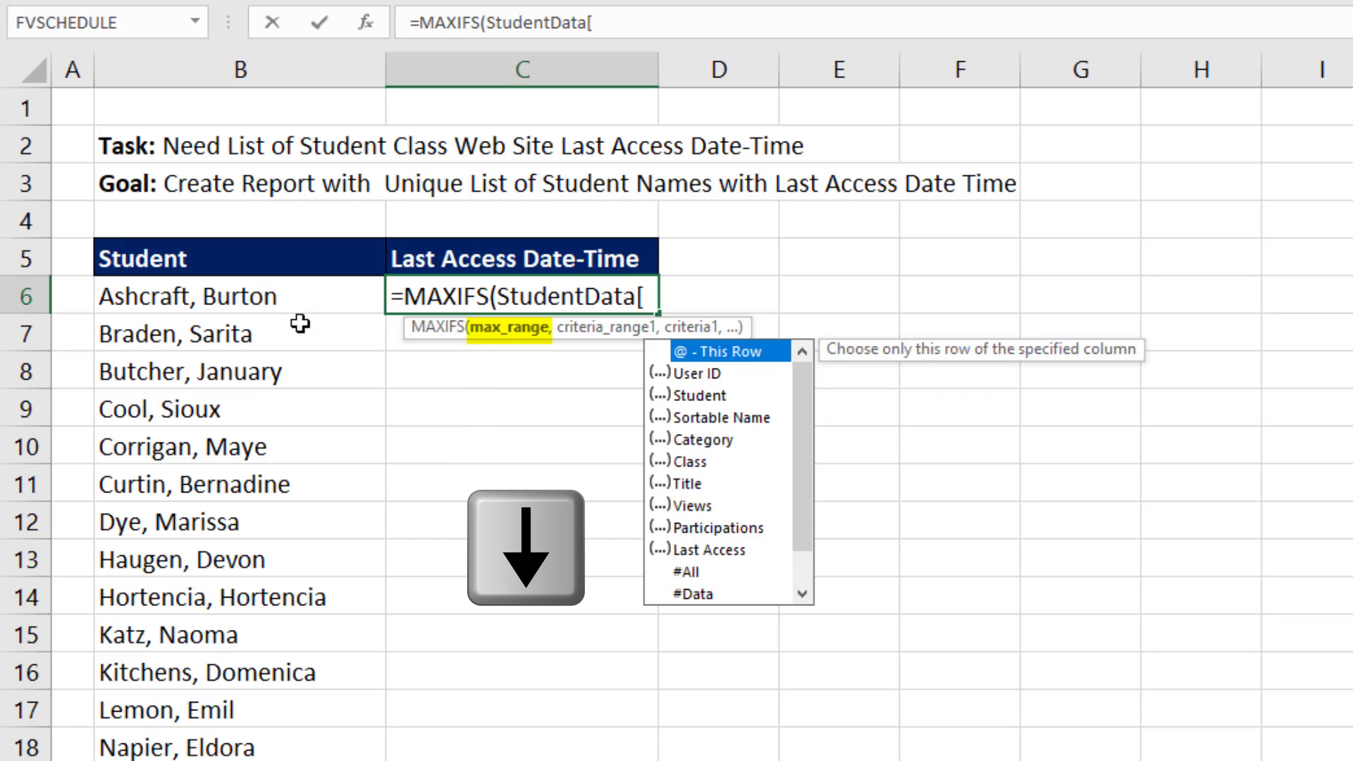
key("Down")
key("Down")
key("Down")
key("Down")
key("Down")
key("Down")
key("Down")
key("Down")
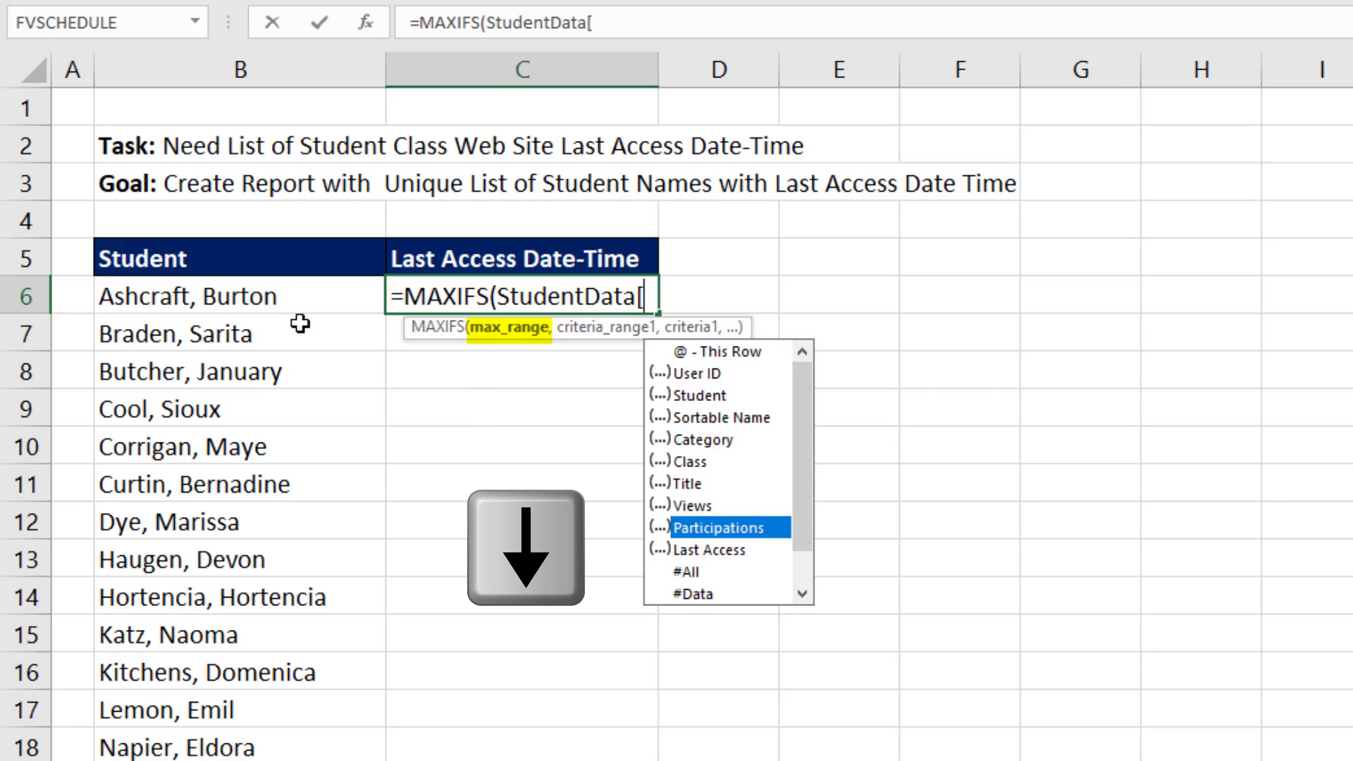
key("Down")
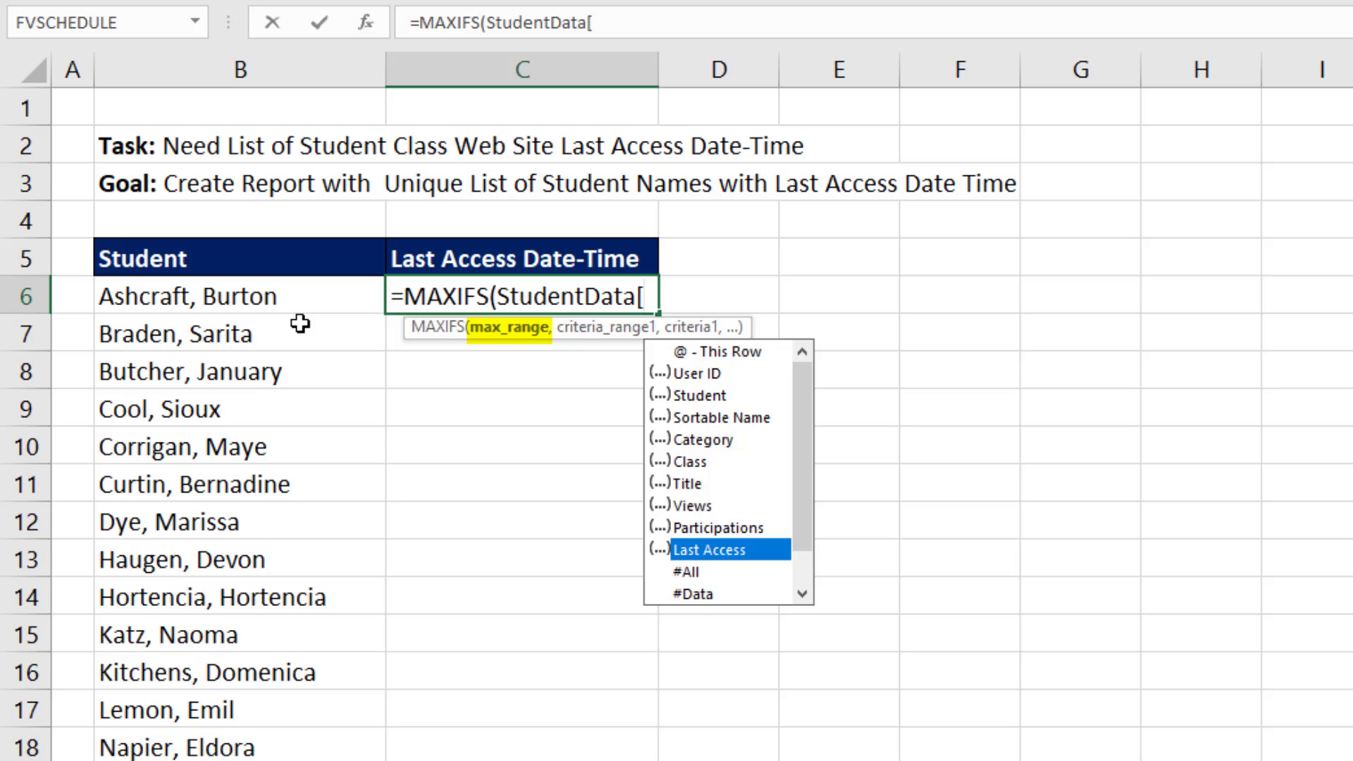
key("Tab")
type("],")
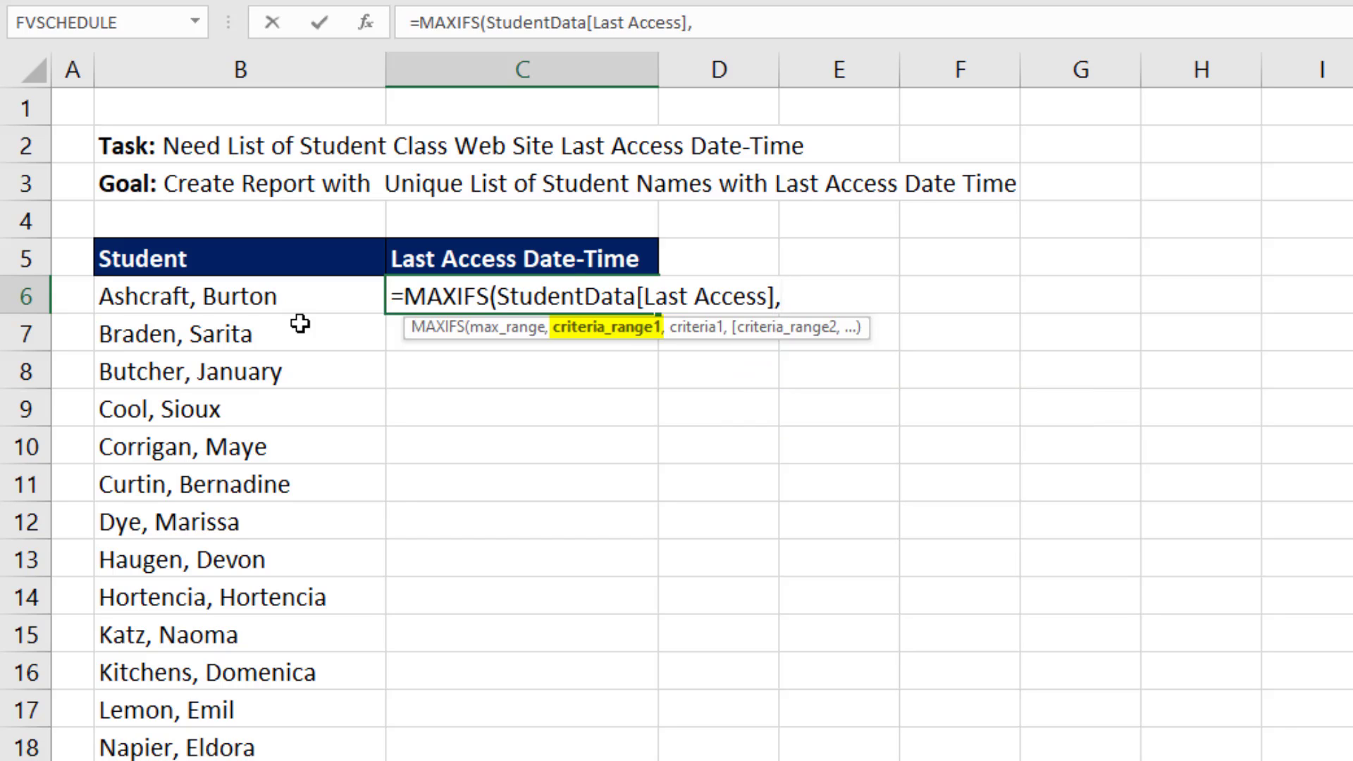
Step: Add StudentData[Sortable Name] as the criteria range and B6 as the criterion
type("s],Stud")
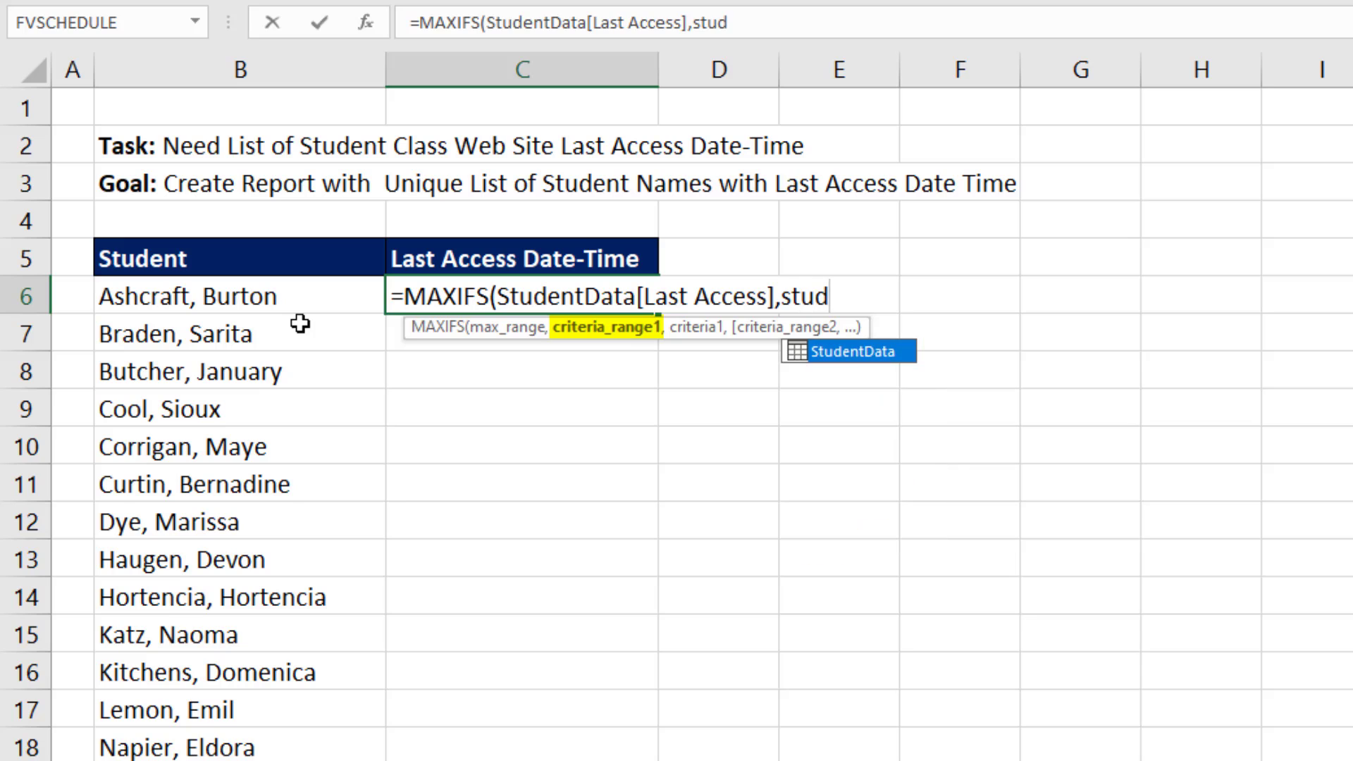
key("Tab")
type("[sor")
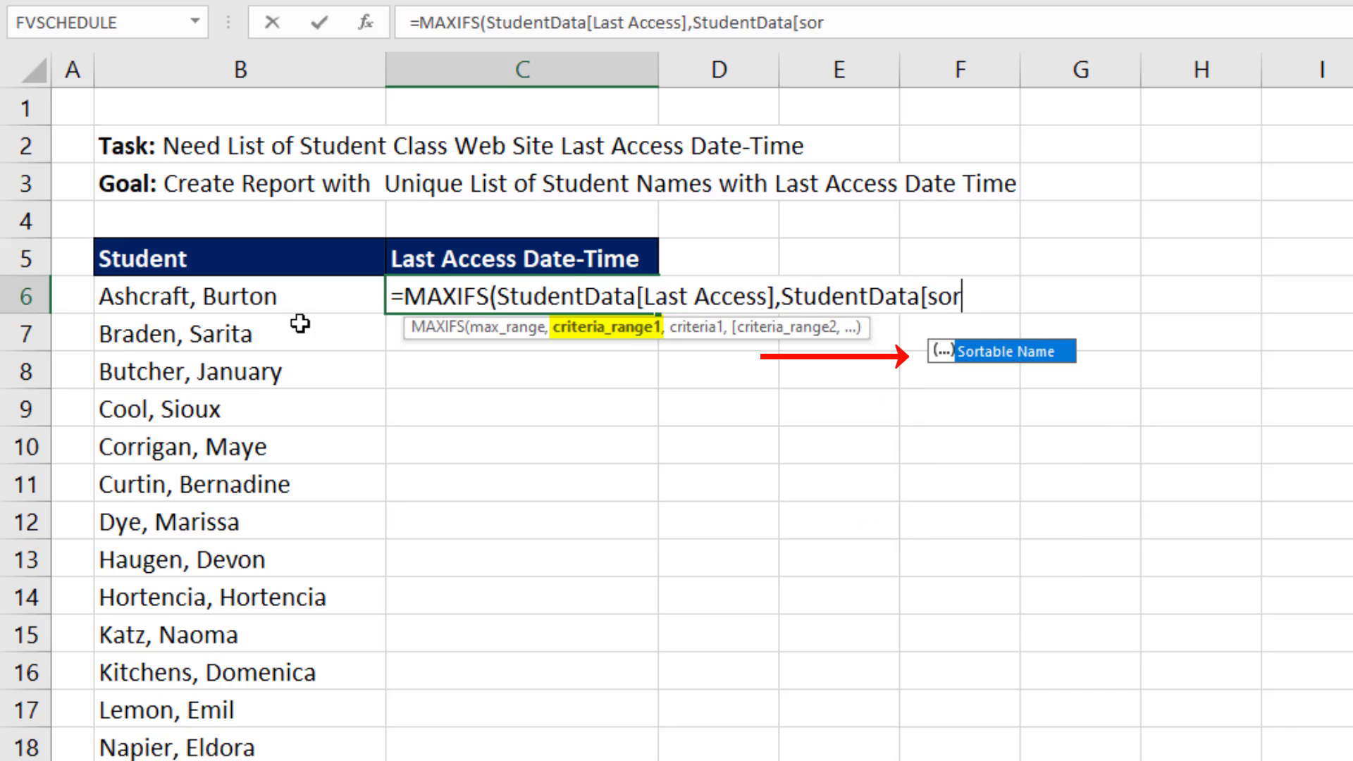
key("Tab")
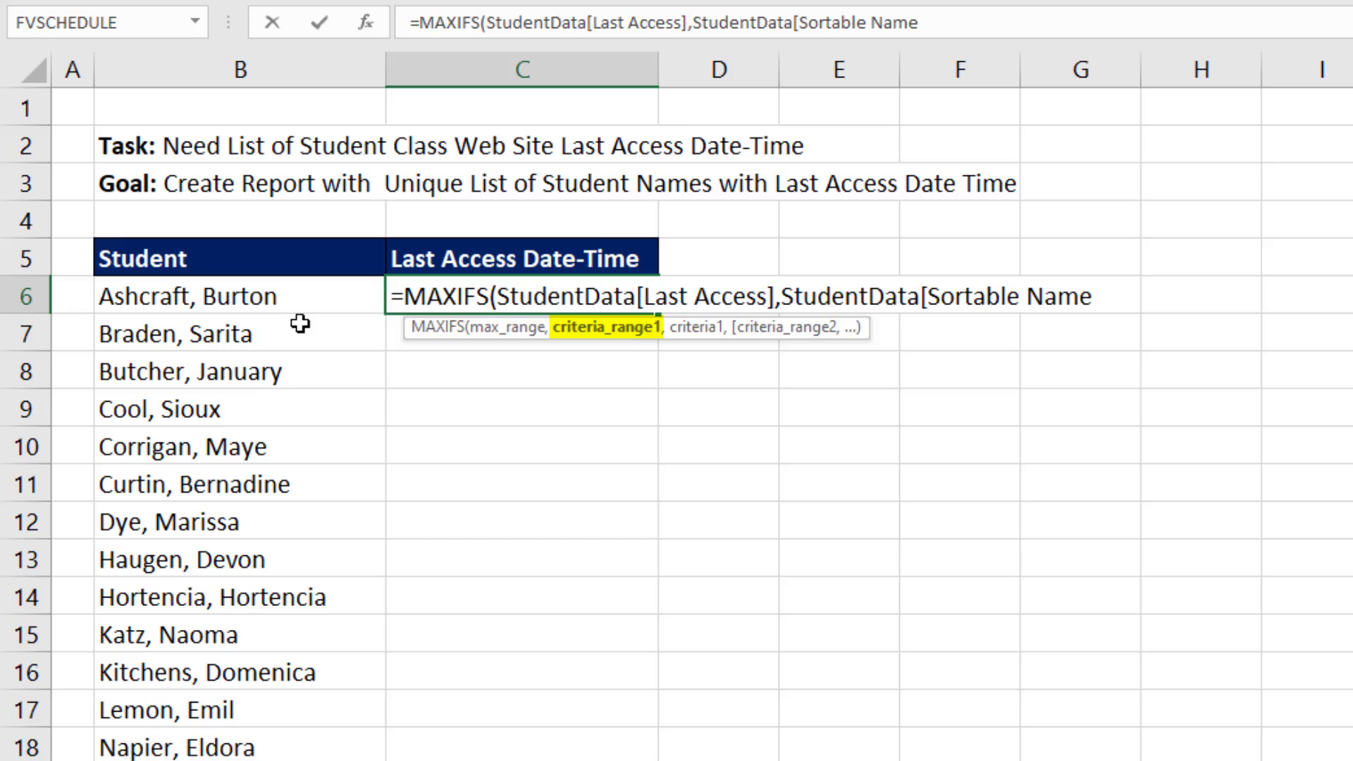
type("]")
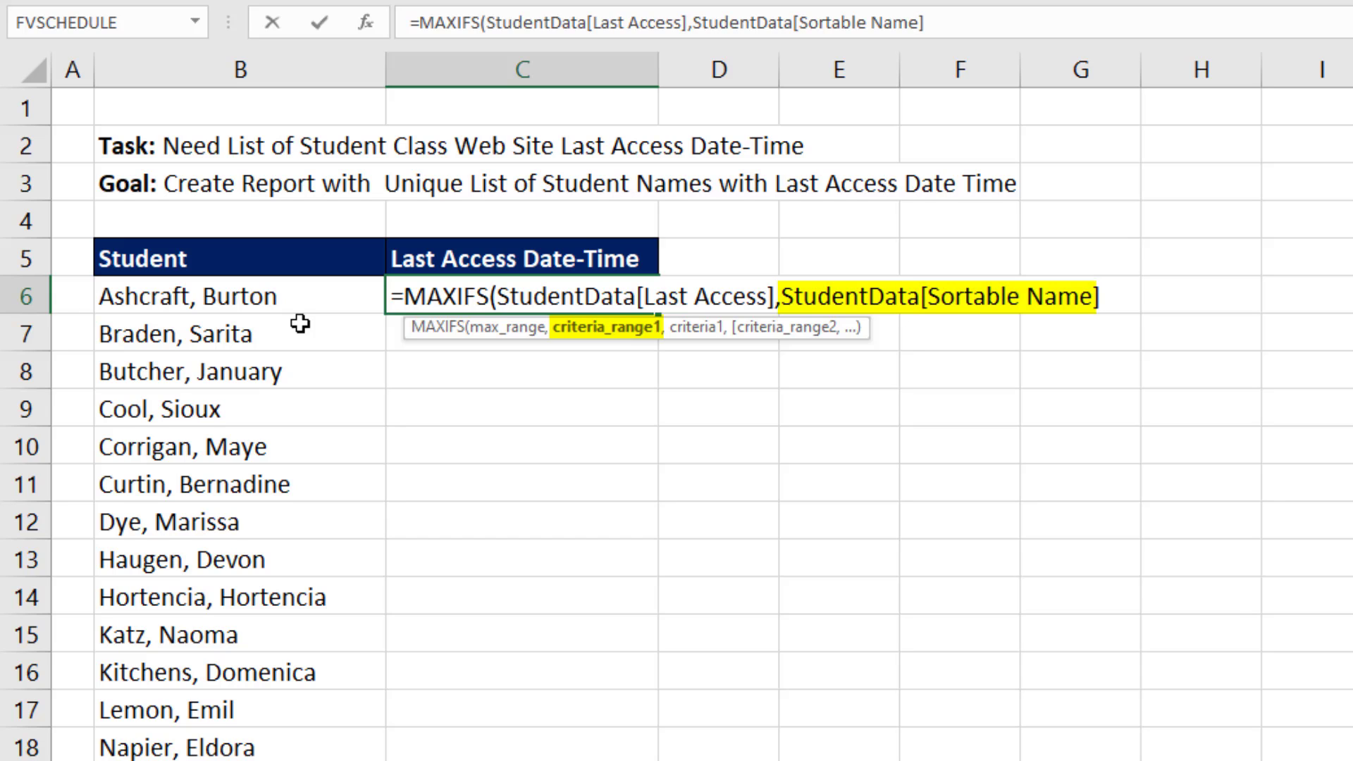
type(",")
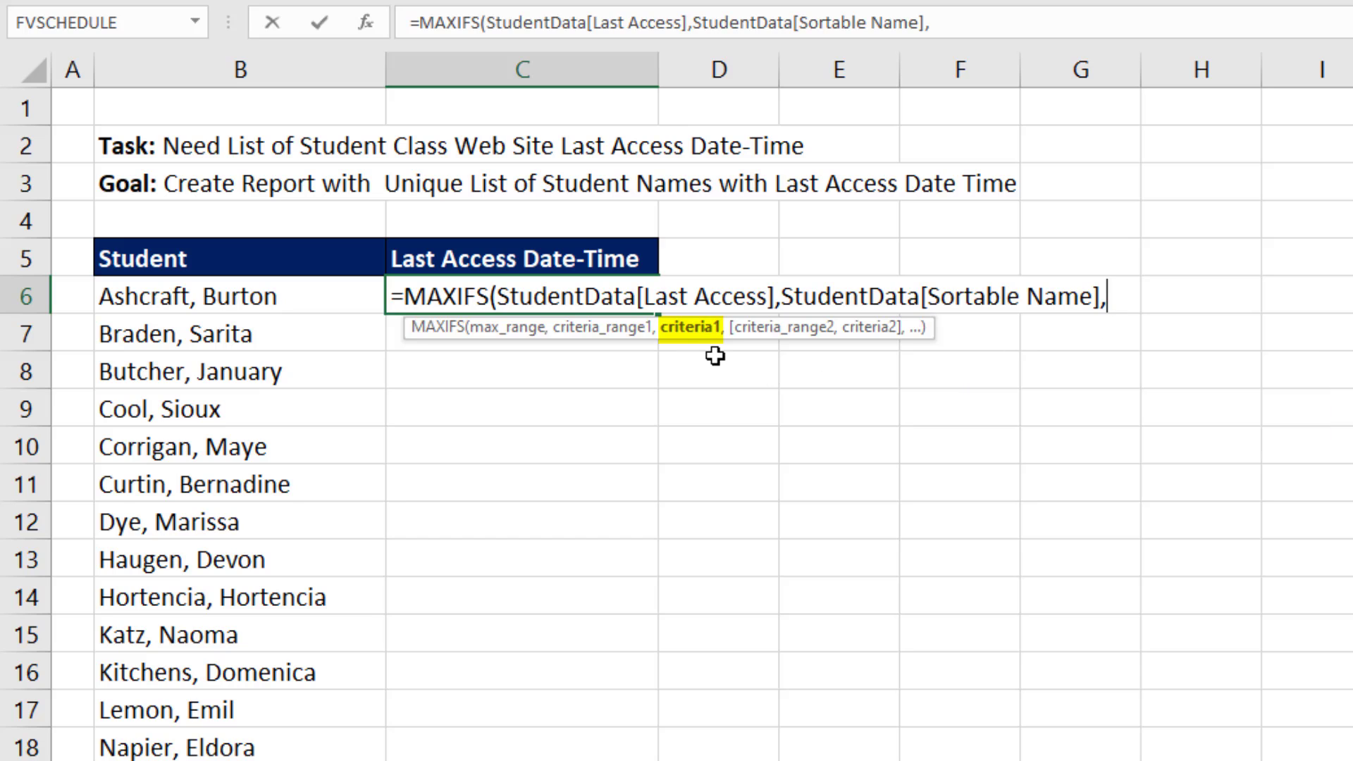
left_click(292, 296)
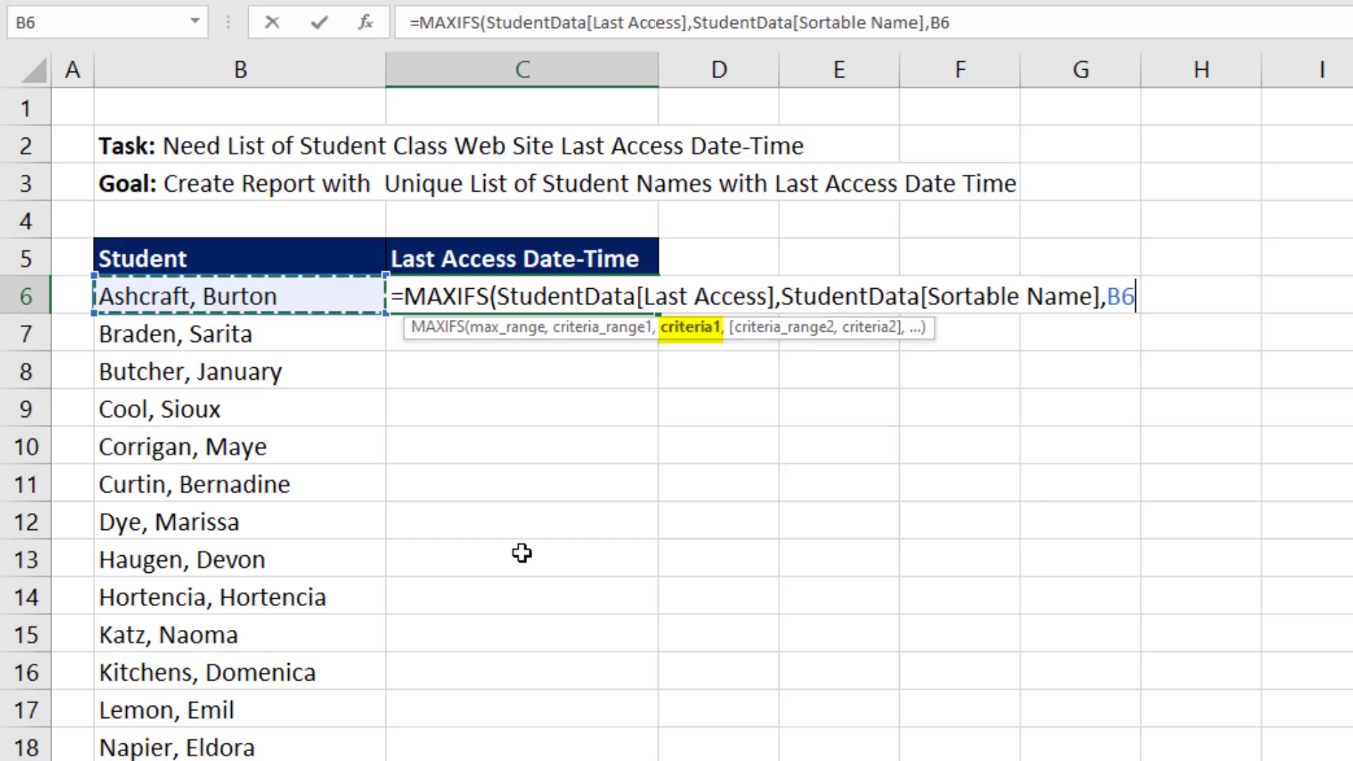
left_click(526, 334)
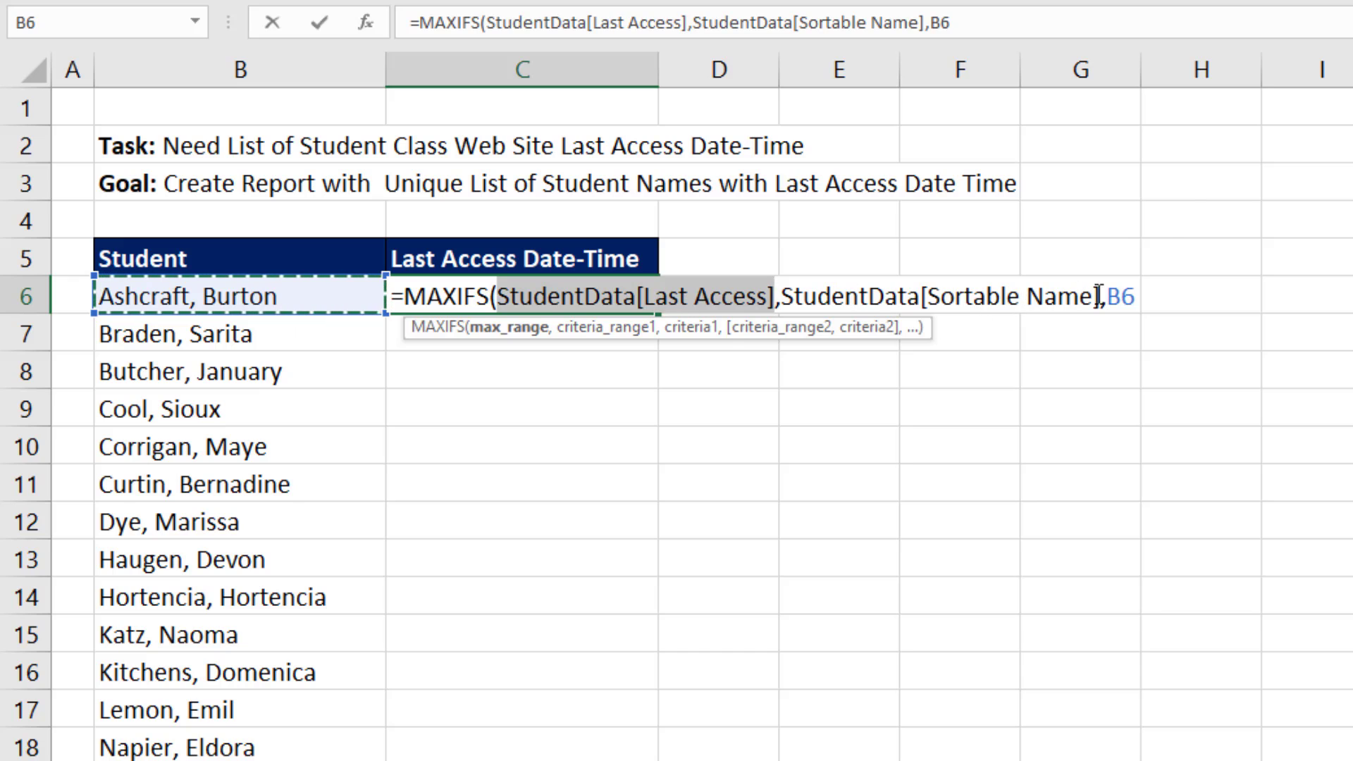
Step: Change the criterion to the spill reference B6#, close the formula and confirm it
left_click(1127, 296)
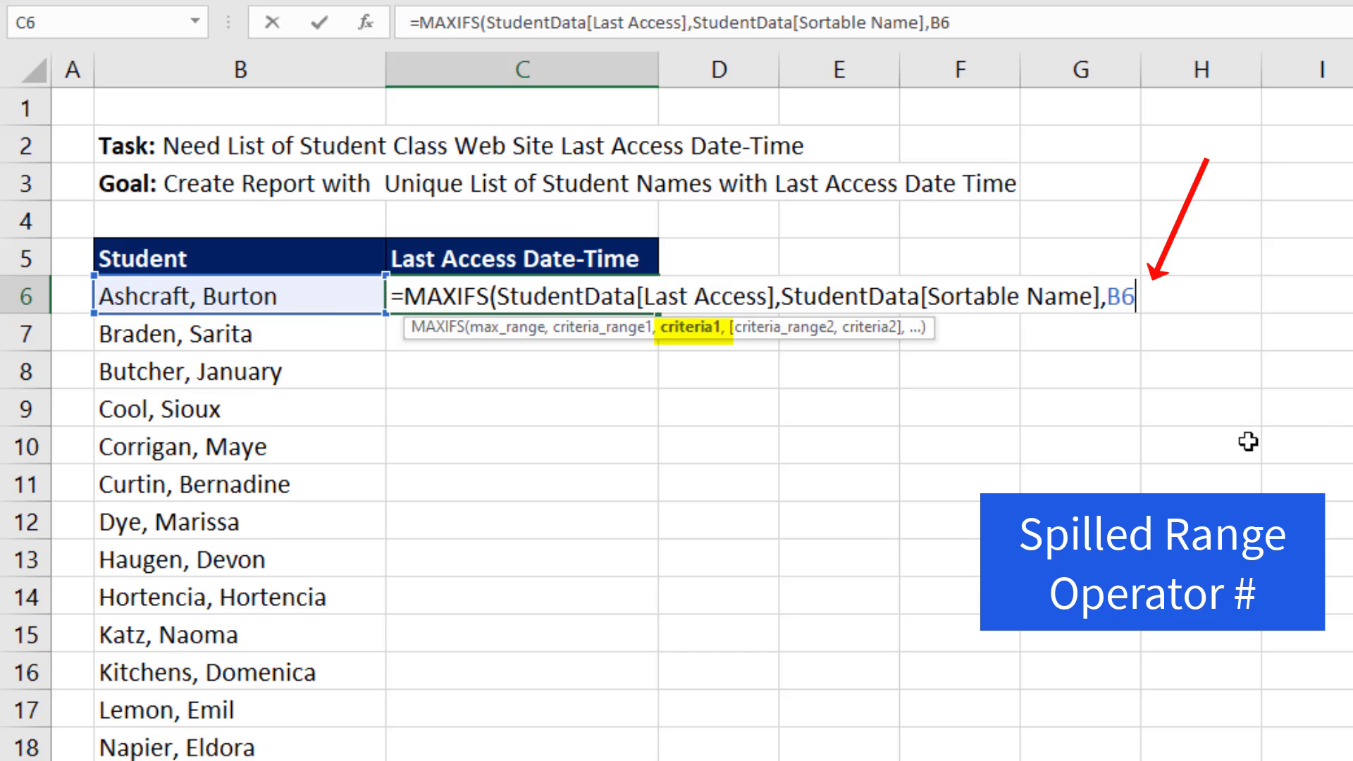
type("#")
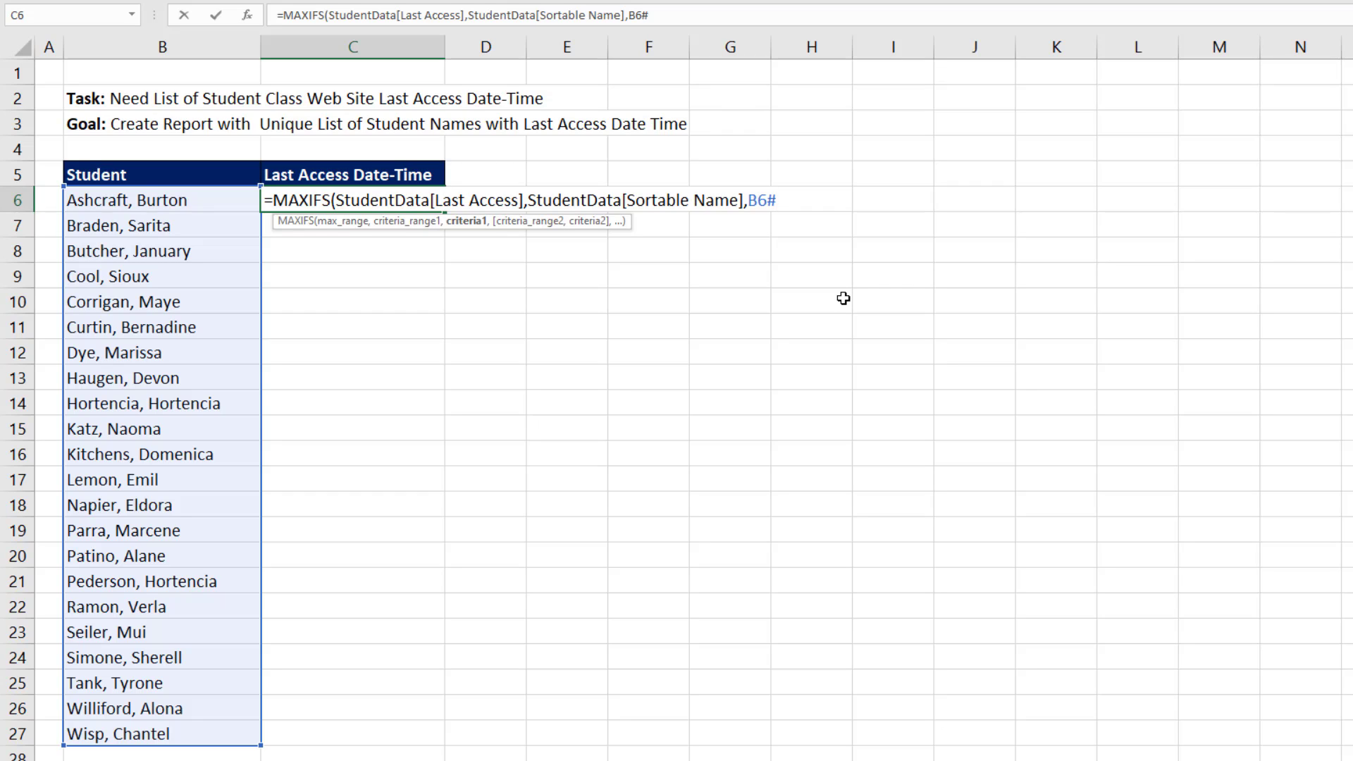
type(")")
key("Return")
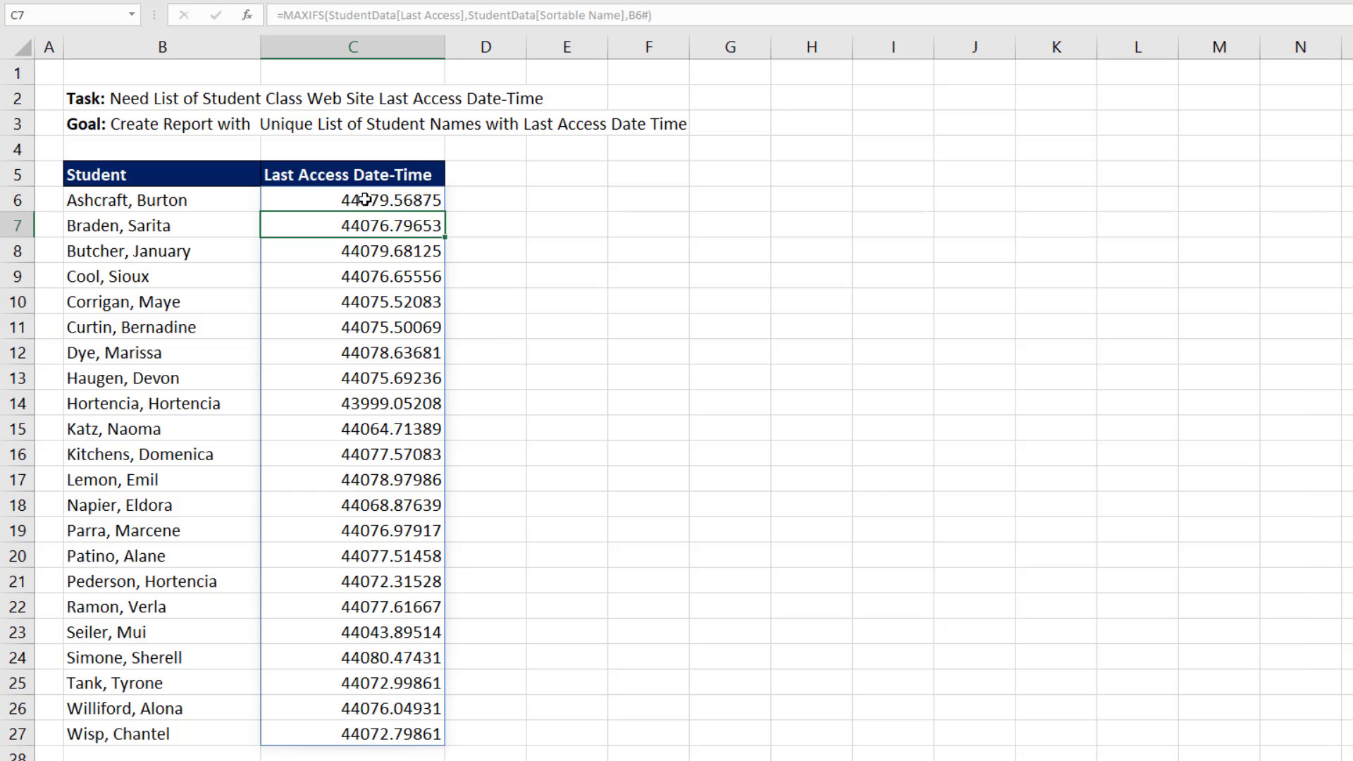
Step: Give the last-access values in C6:C27 the custom format m/d/yyy hh:mm AM/PM
left_click_drag(394, 200, 402, 733)
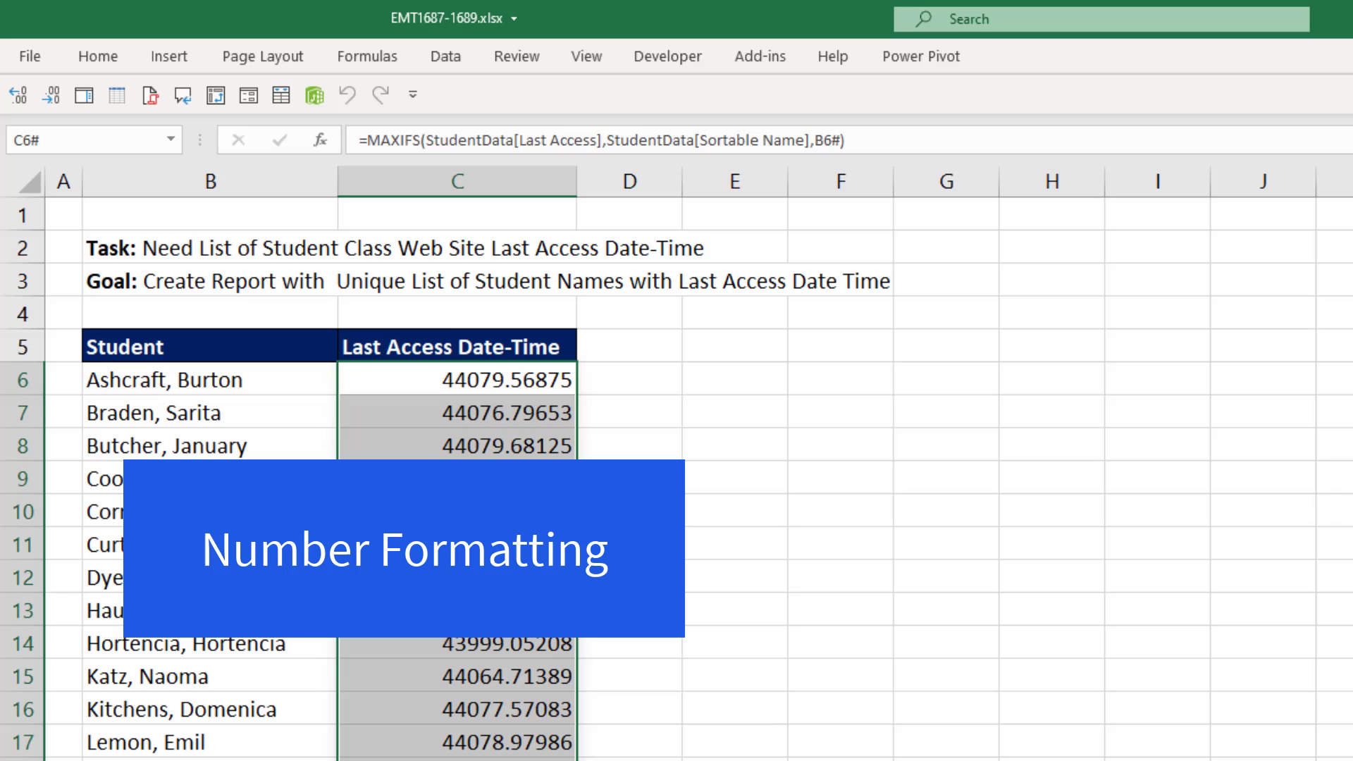
left_click(92, 27)
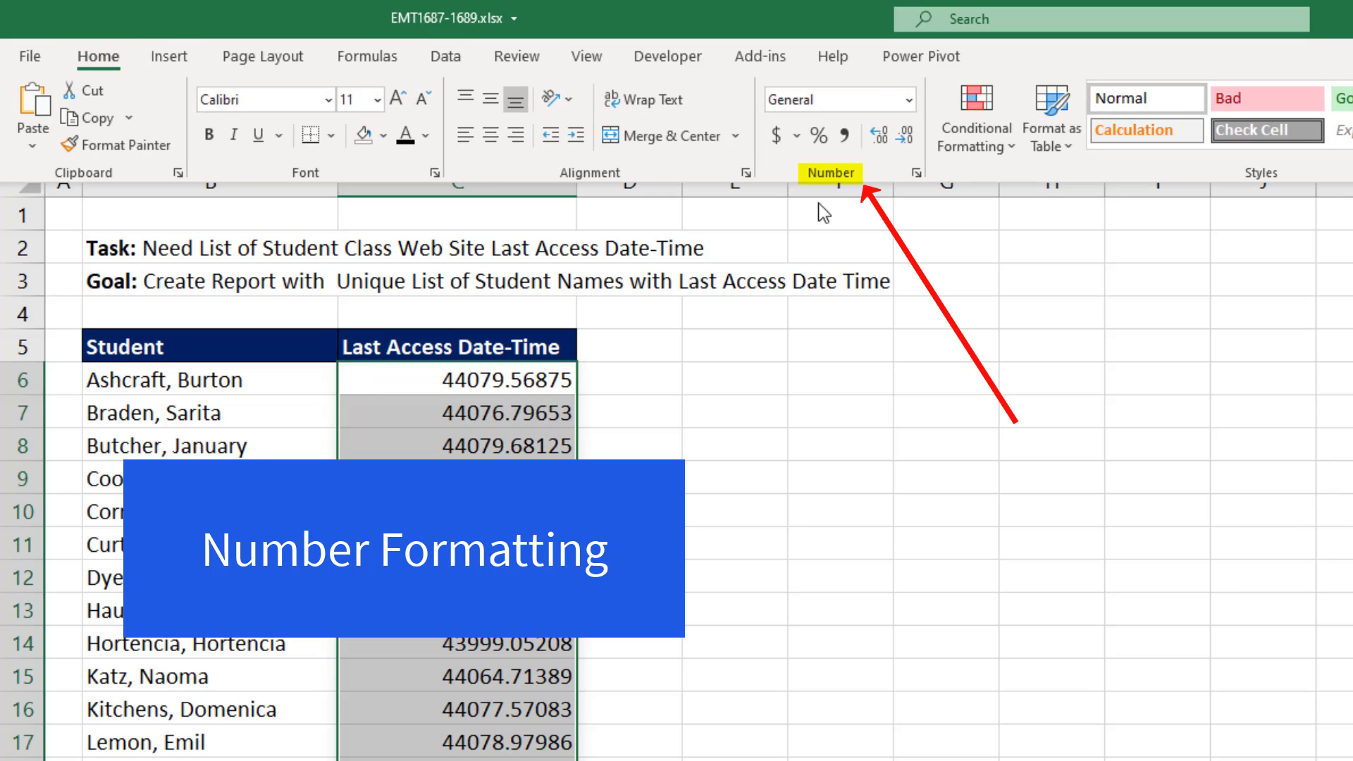
left_click(910, 102)
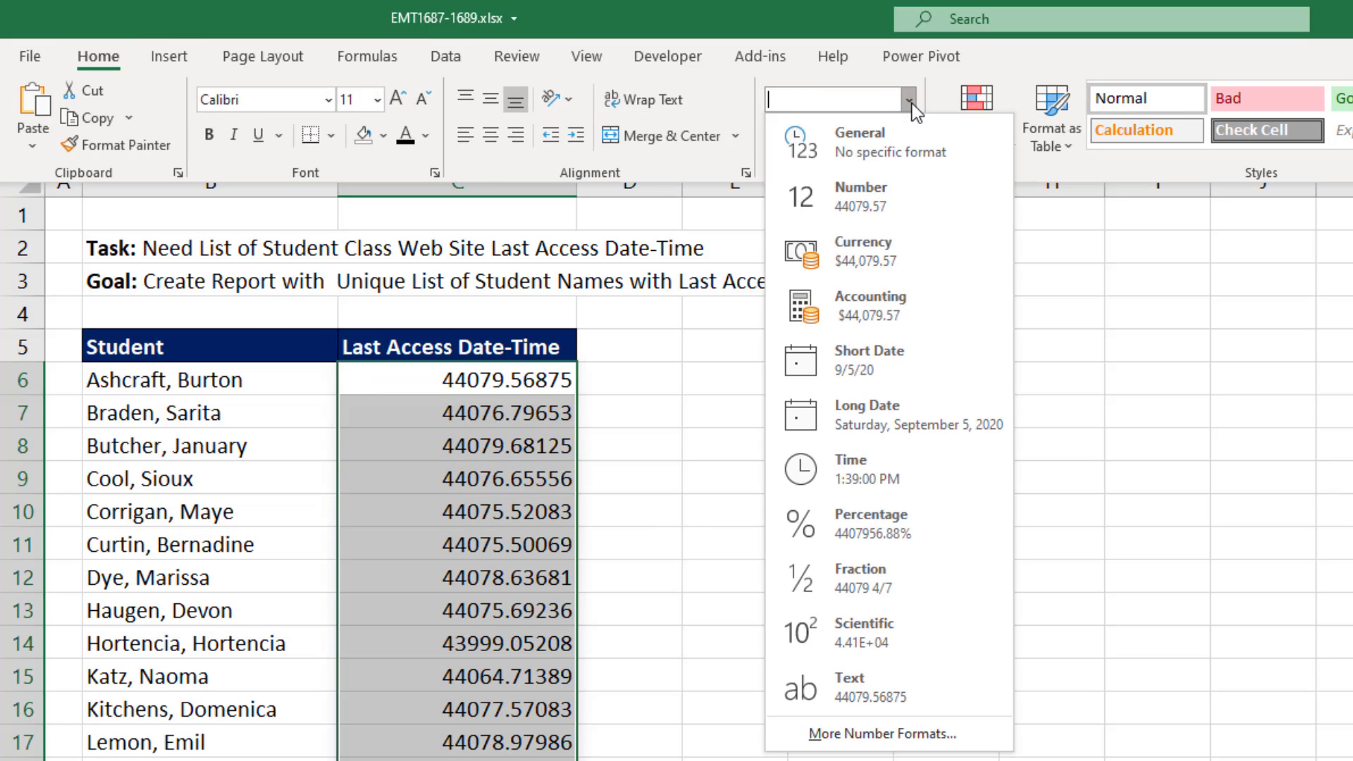
left_click(882, 733)
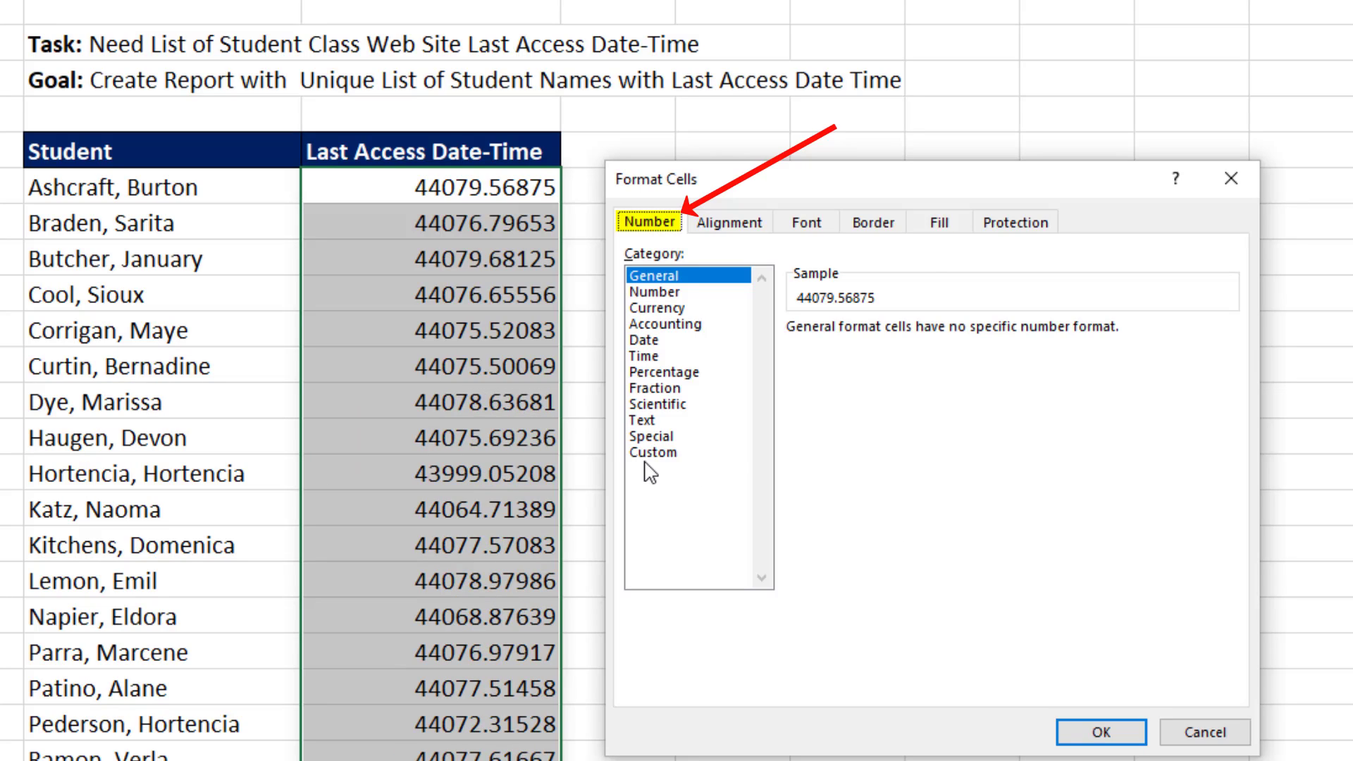
left_click(653, 453)
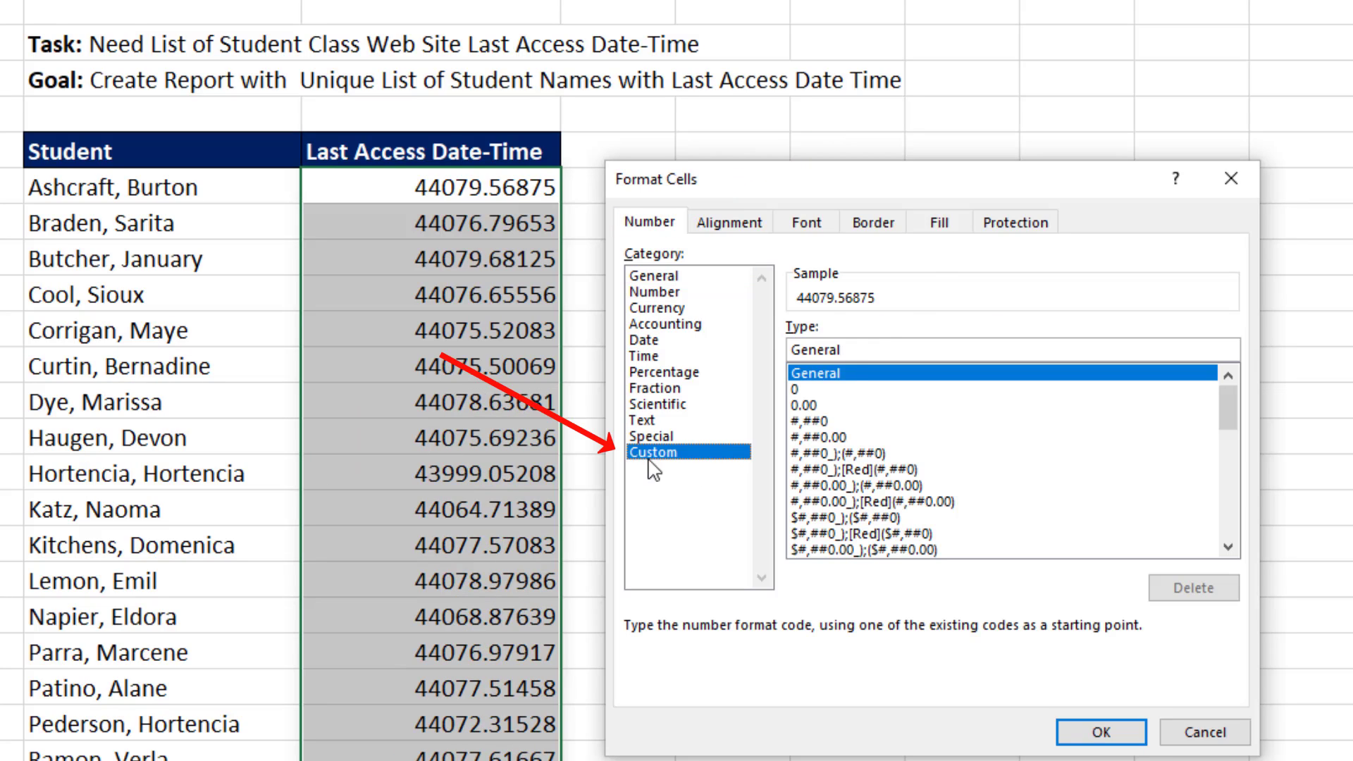
double_click(844, 351)
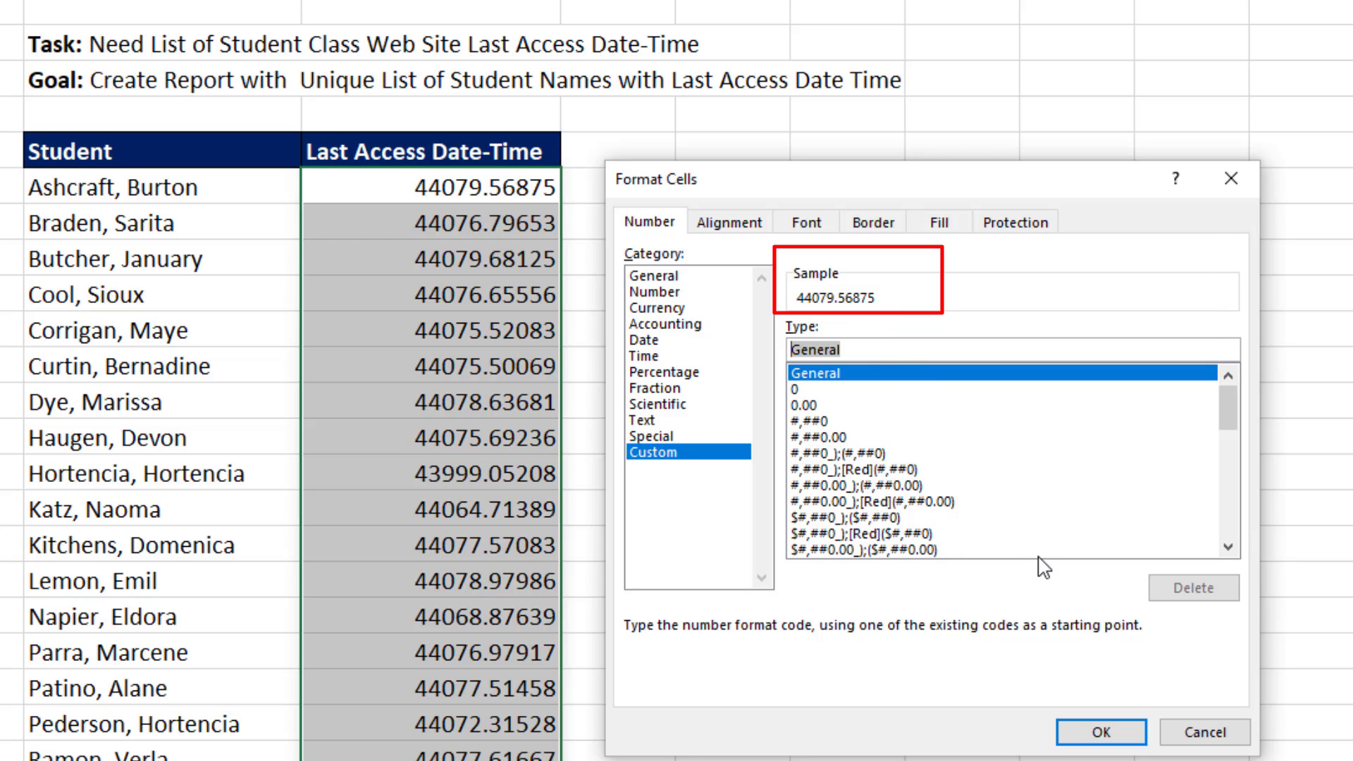
type("m")
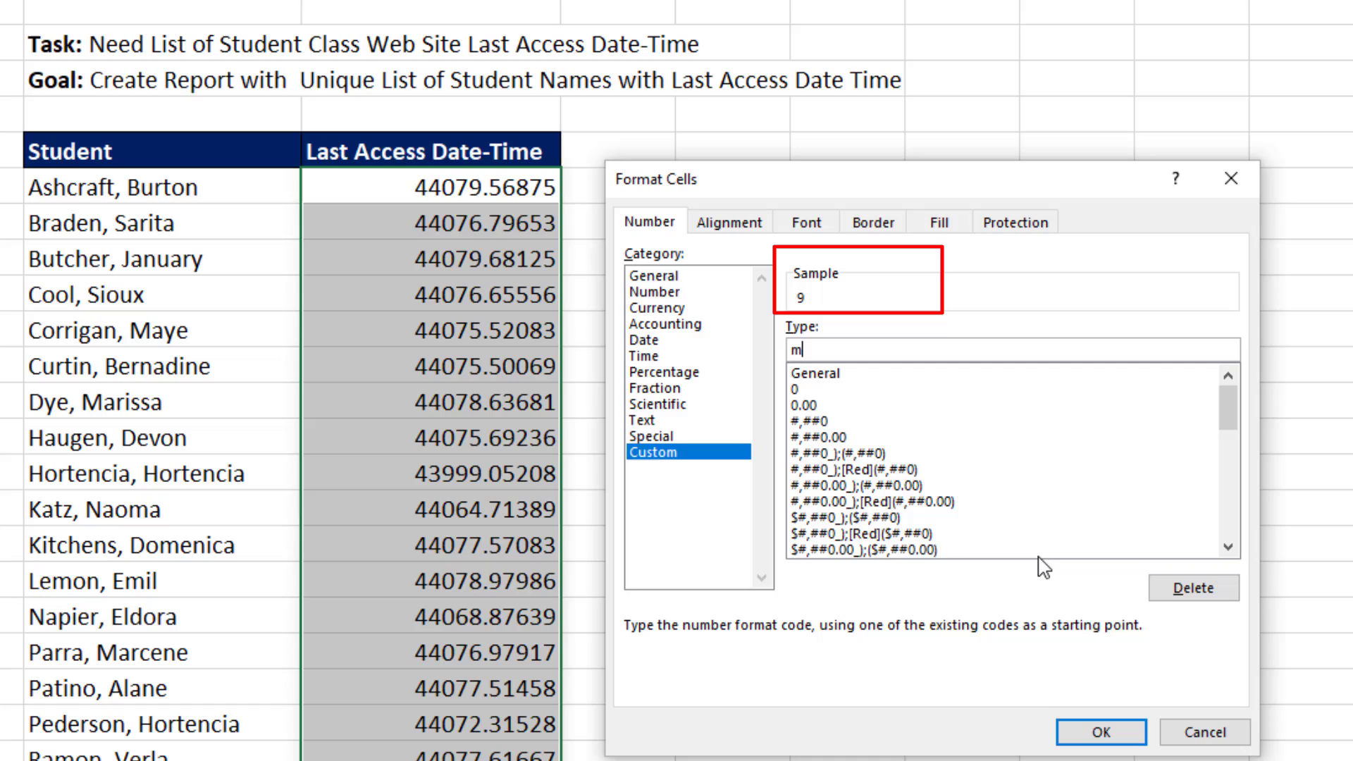
type("/d/yyy hh")
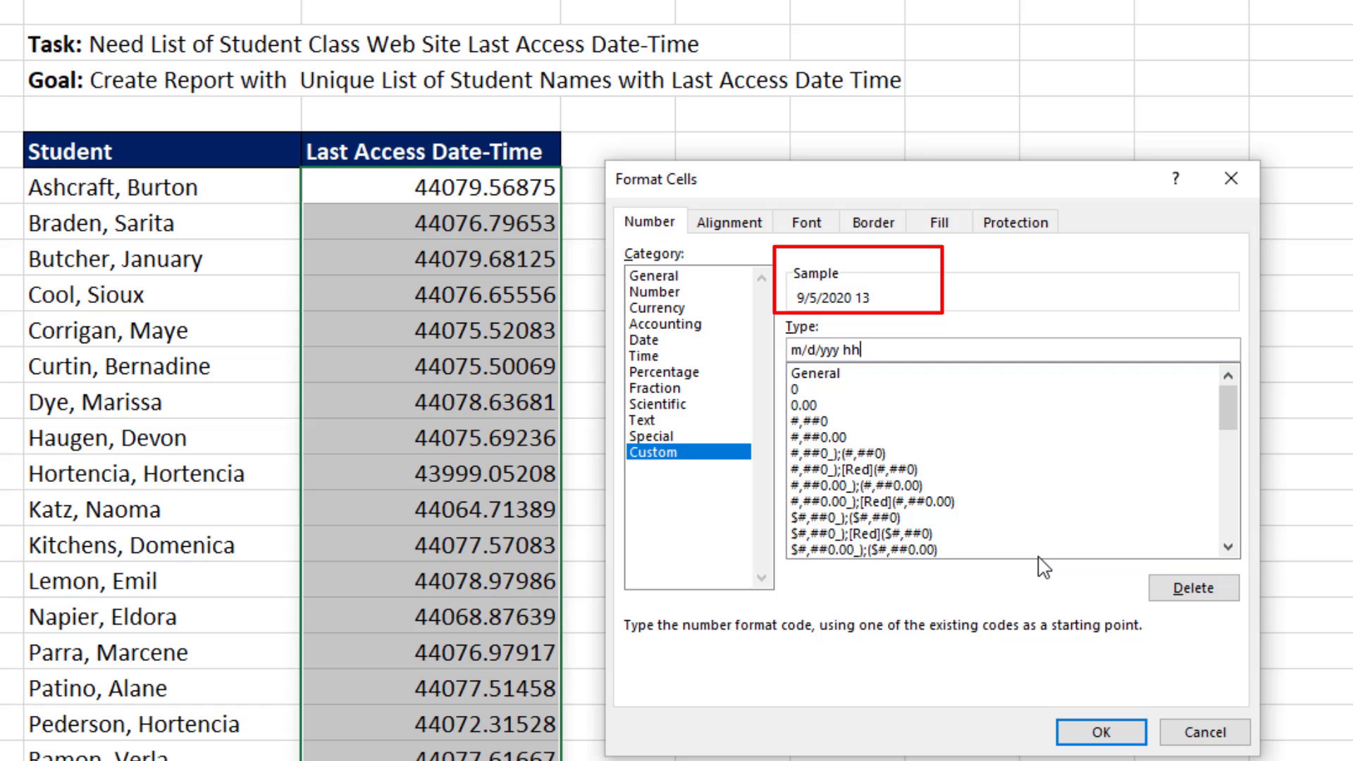
type(":mm AM/PM")
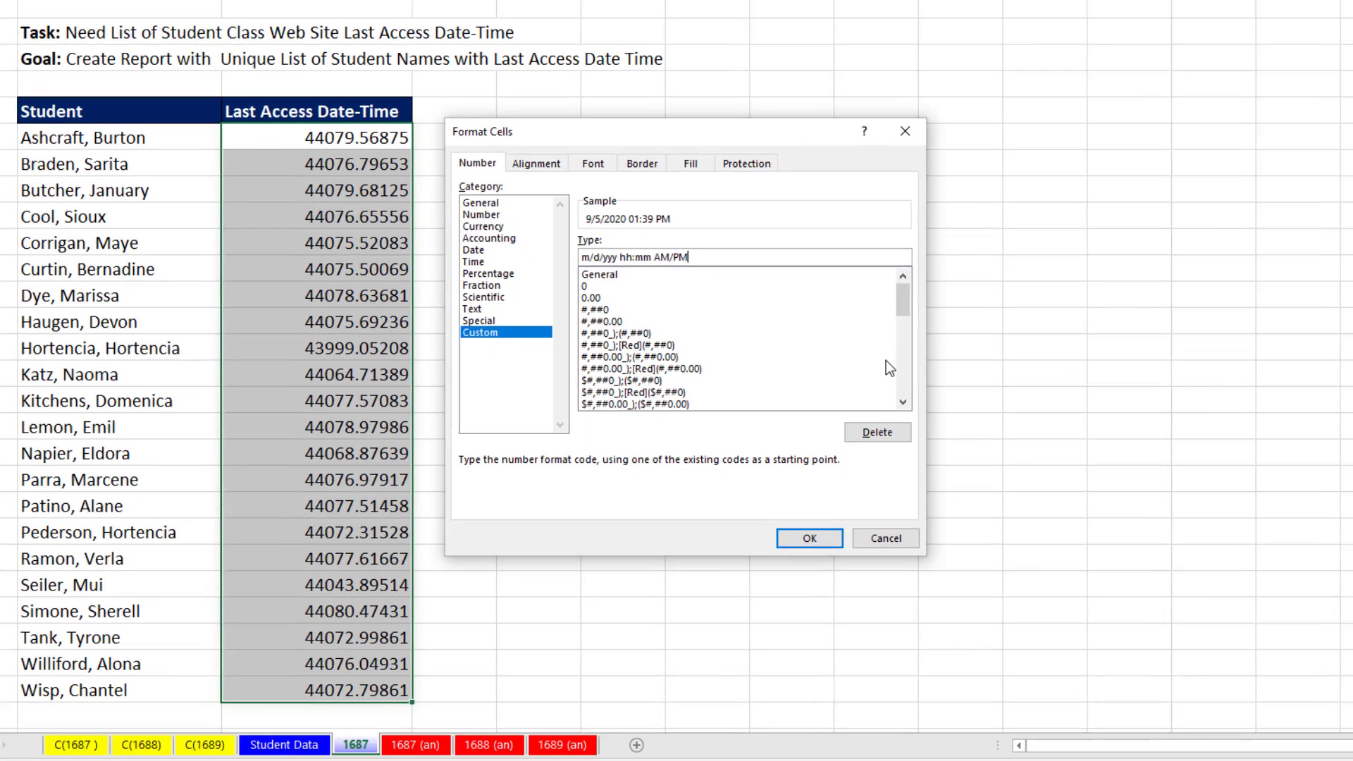
key("Return")
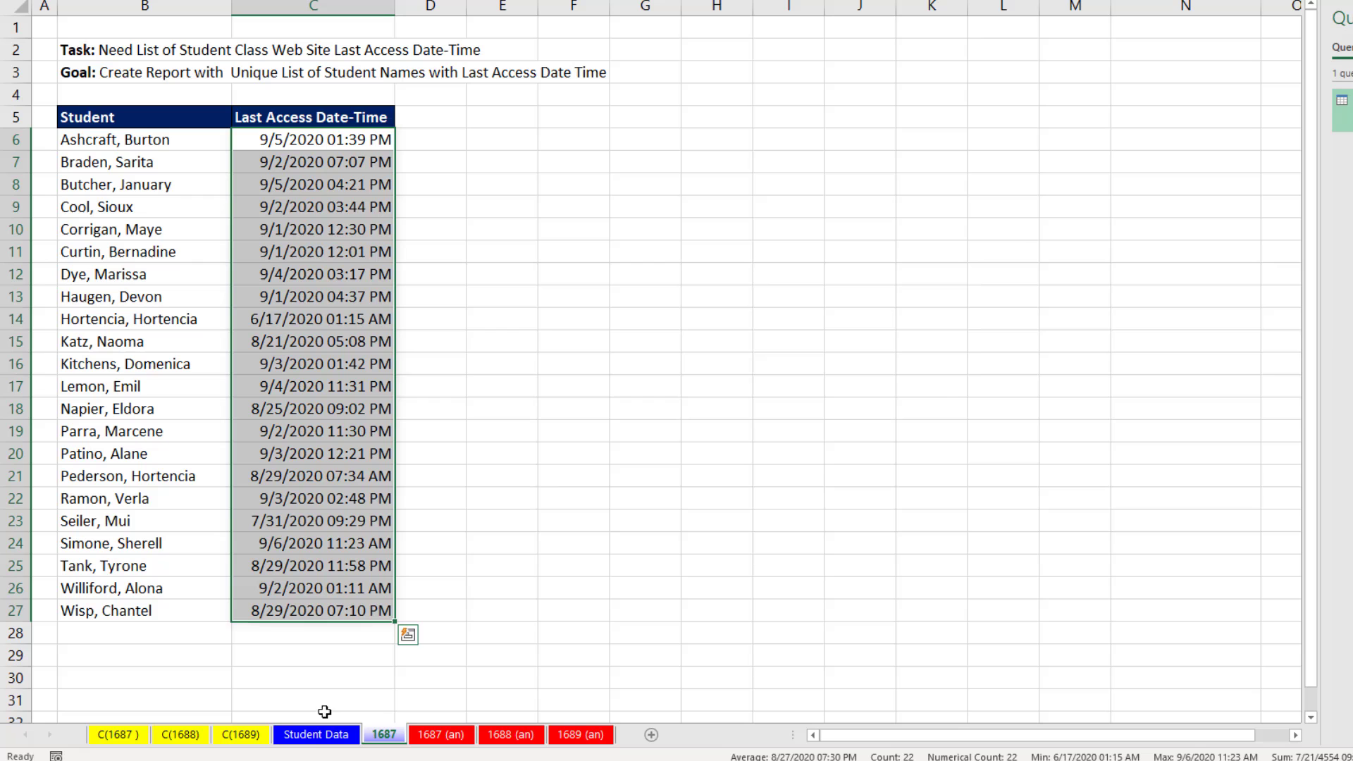
Step: On Student Data, move the new records B2156:J2171 up to start at row 2145
left_click(282, 739)
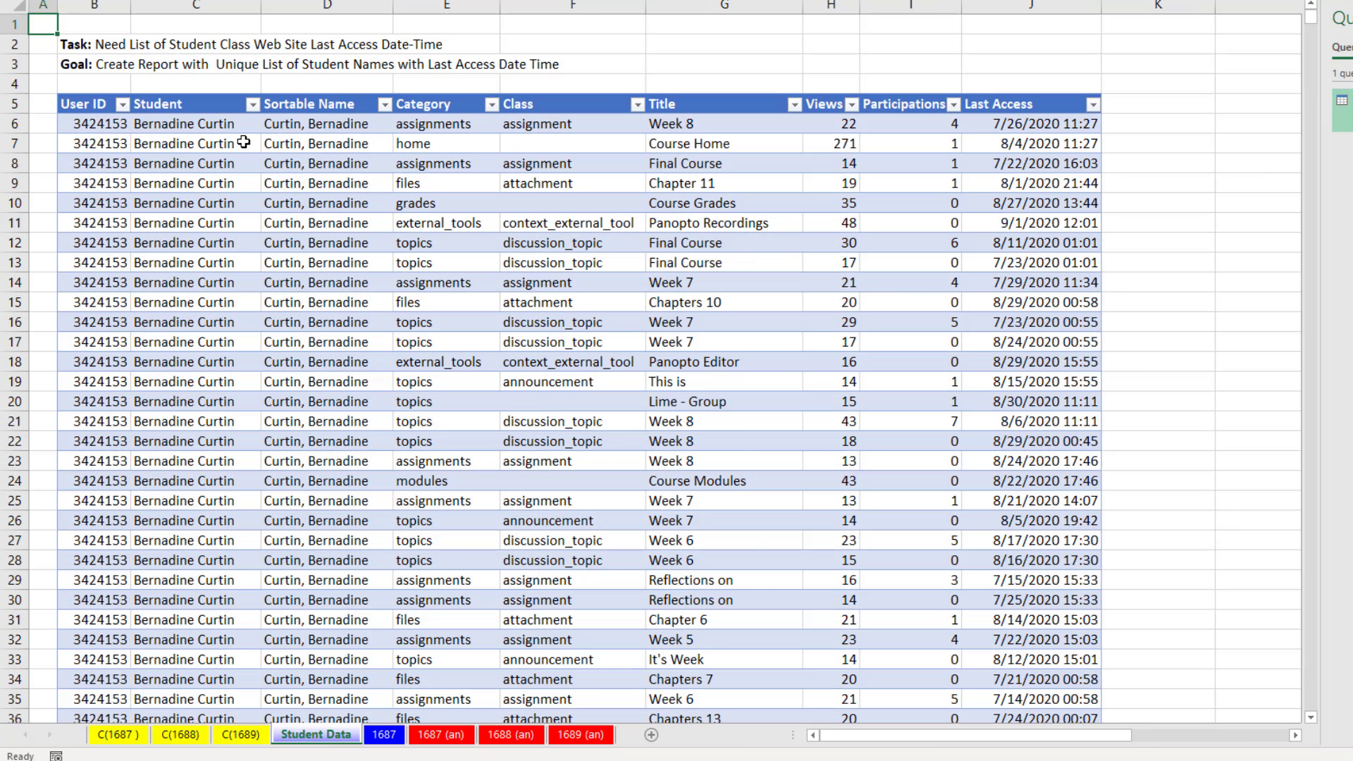
left_click(212, 146)
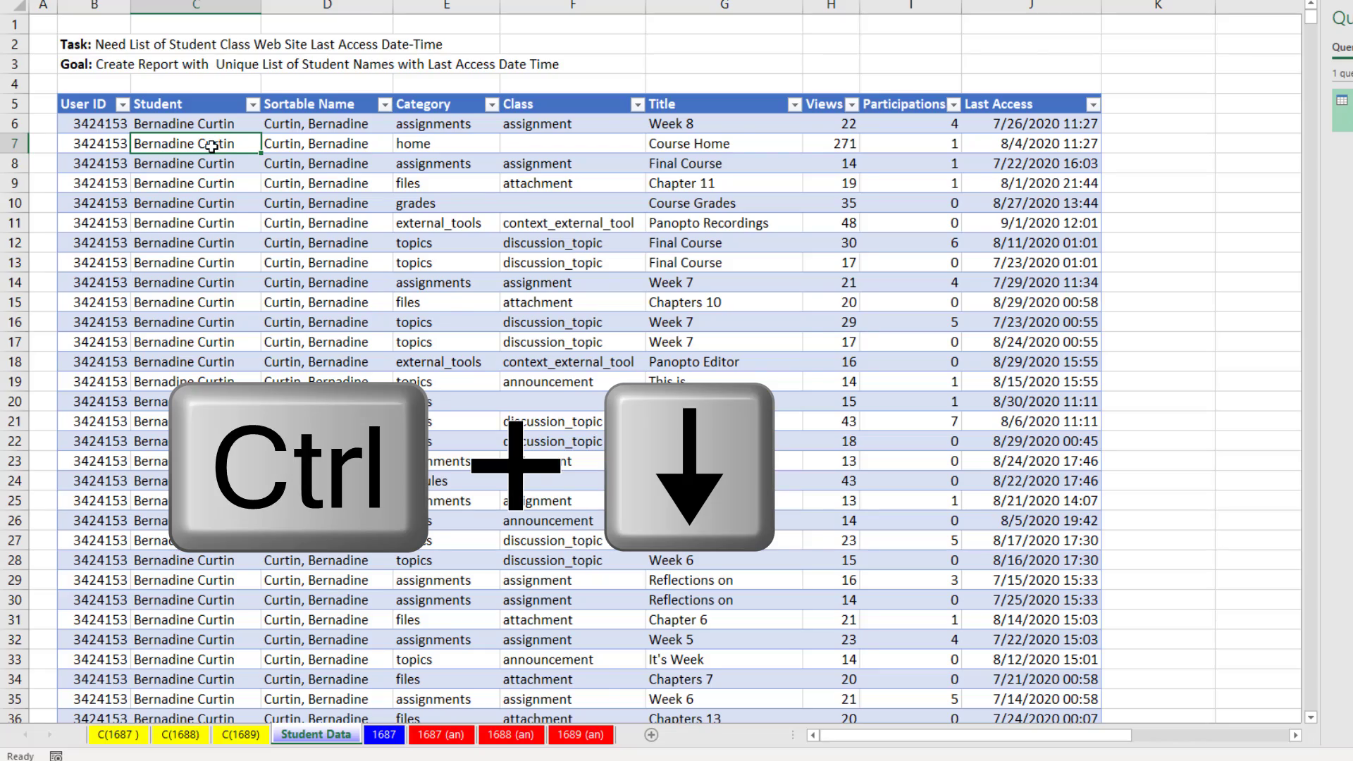
key("ctrl+Down")
scroll(233, 173, "down", 3)
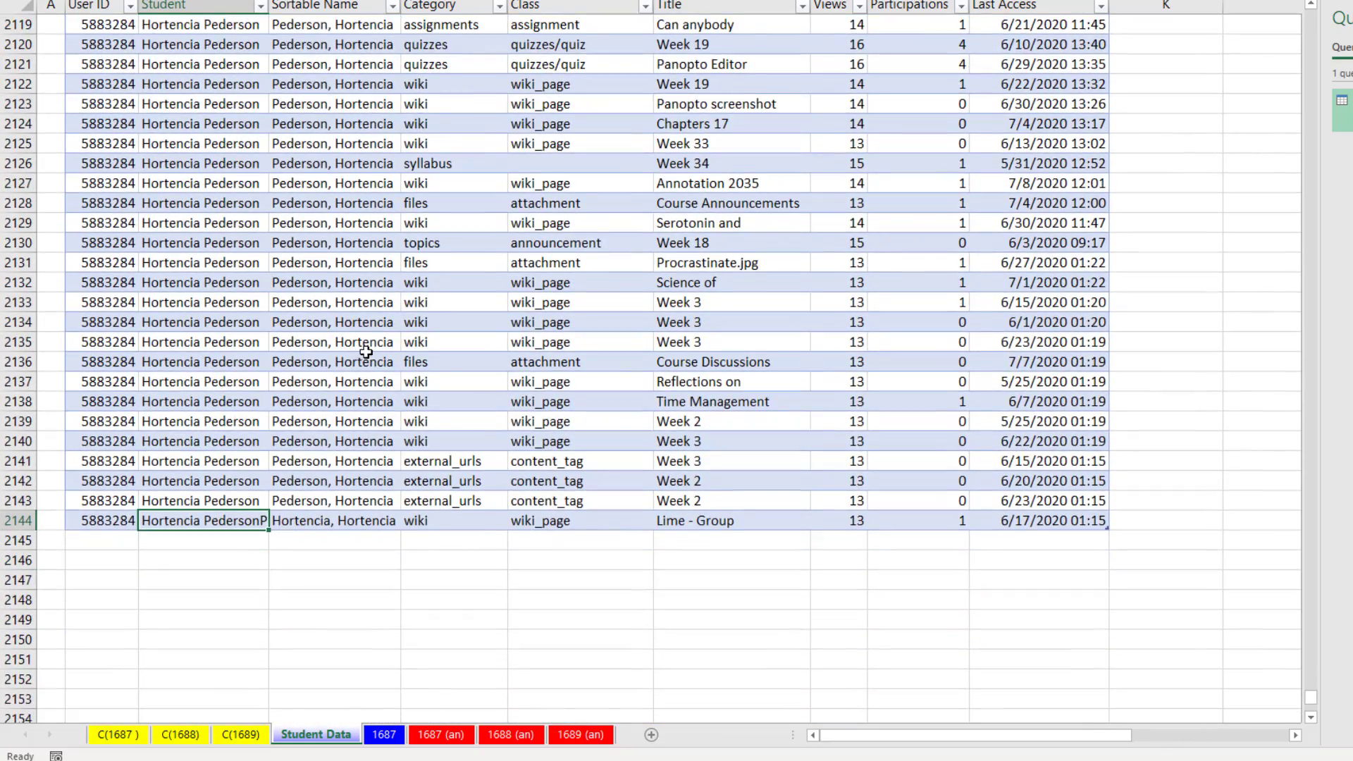
scroll(366, 352, "down", 7)
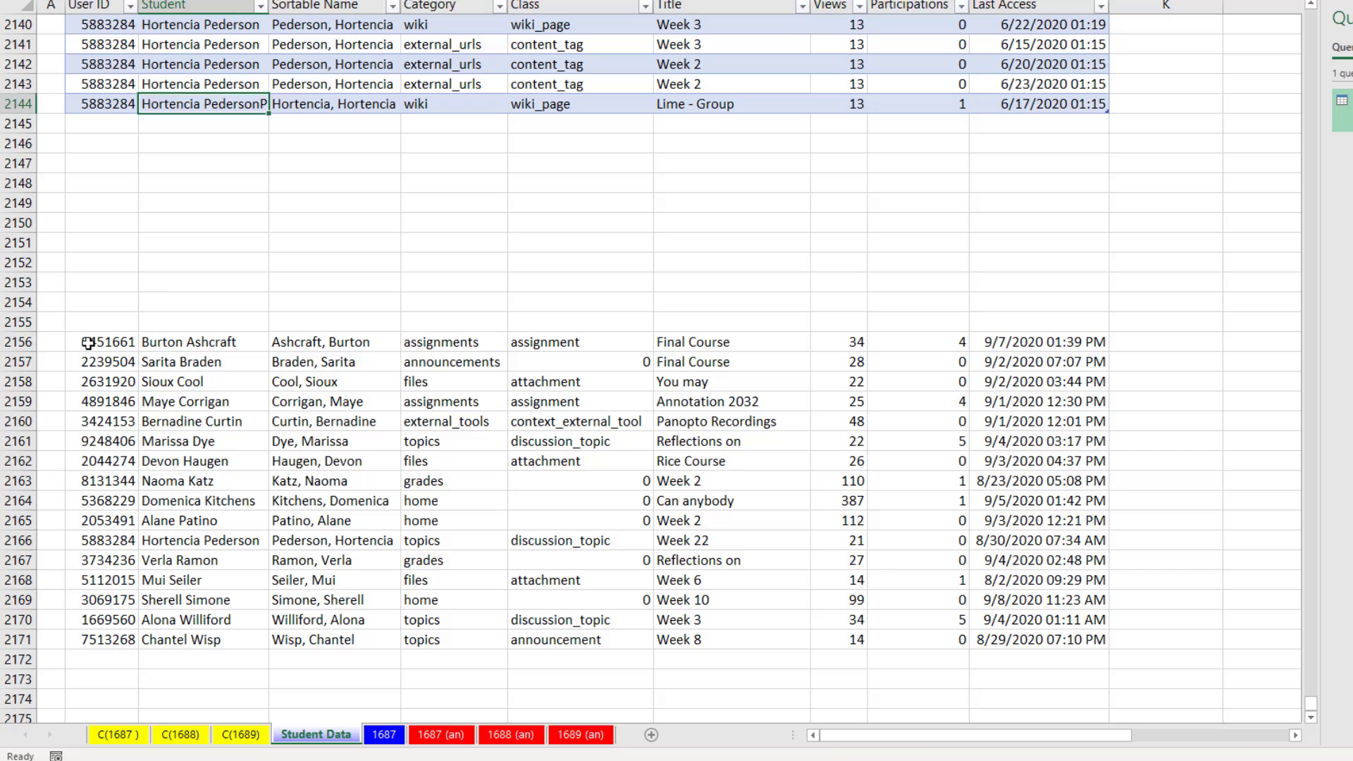
left_click_drag(88, 343, 1041, 640)
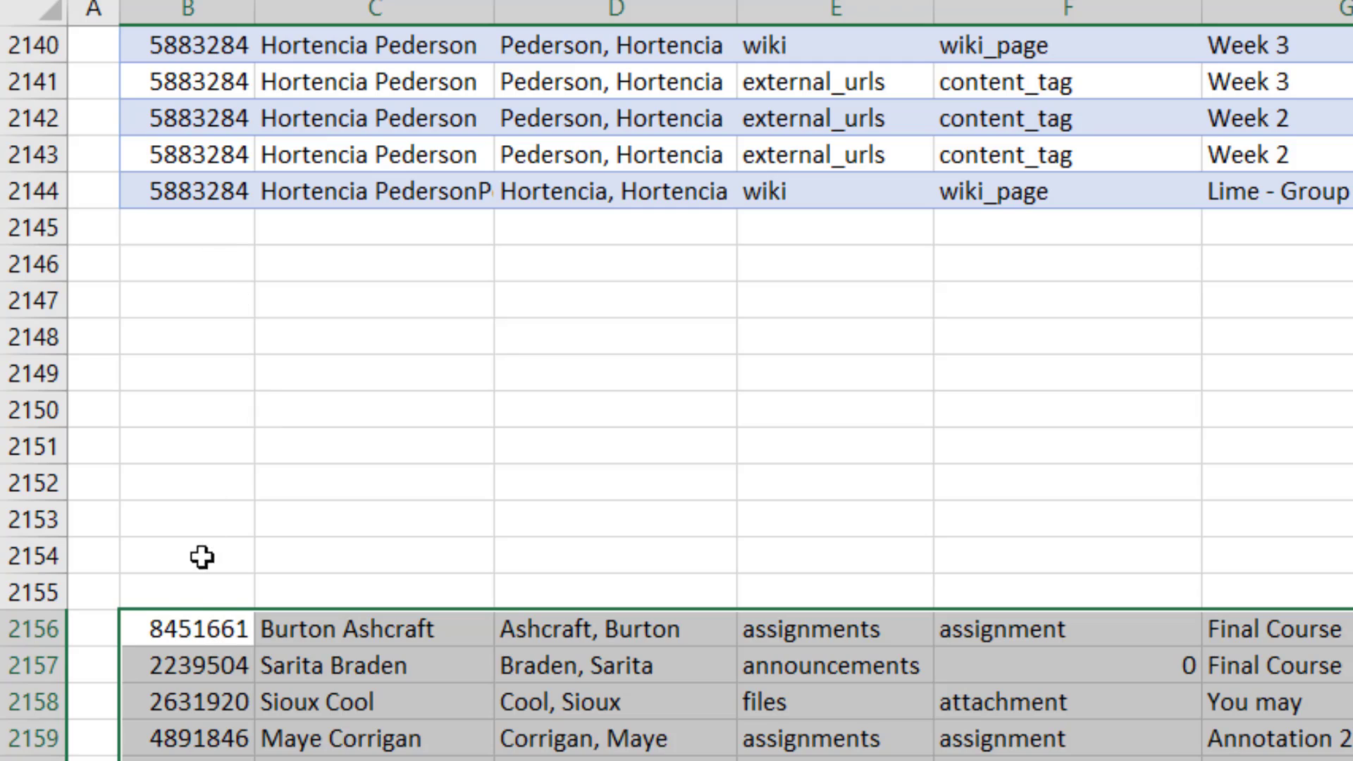
left_click_drag(190, 610, 161, 204)
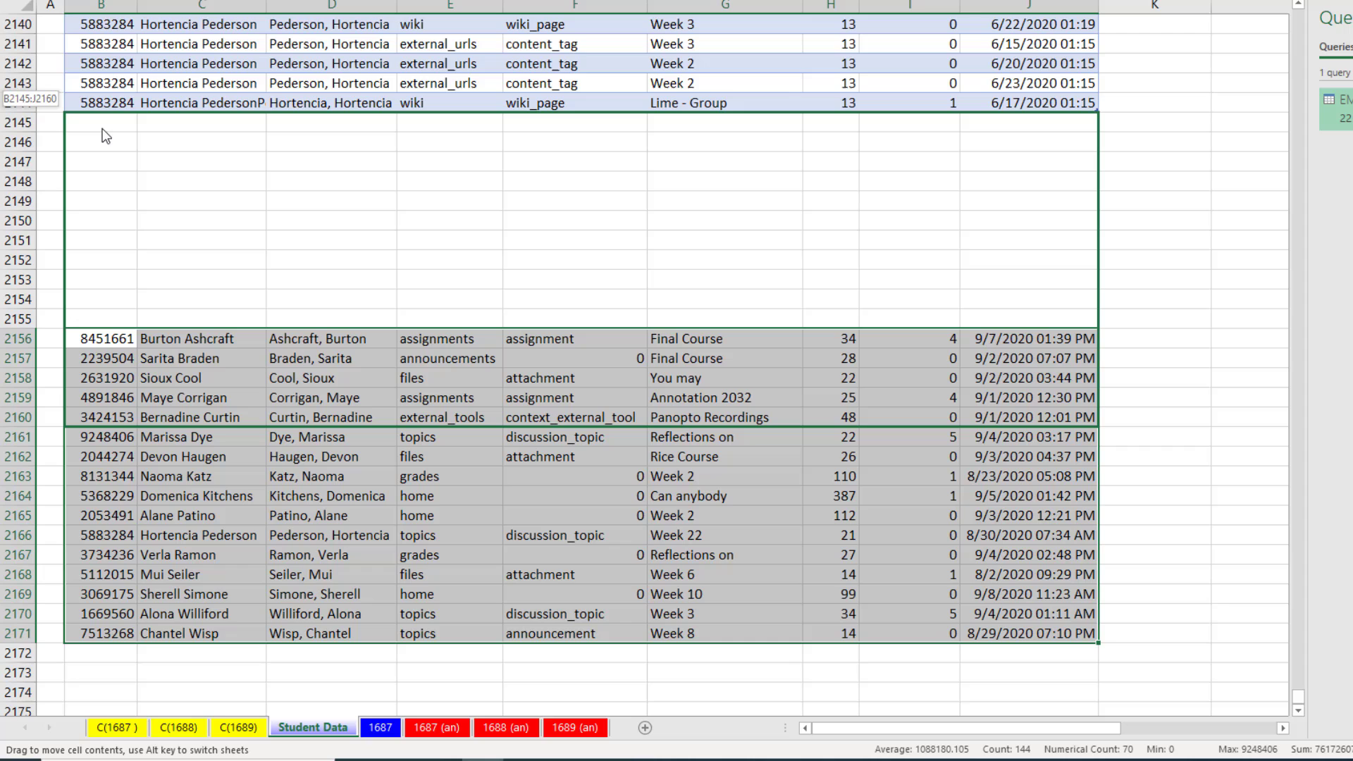
left_click_drag(106, 135, 104, 134)
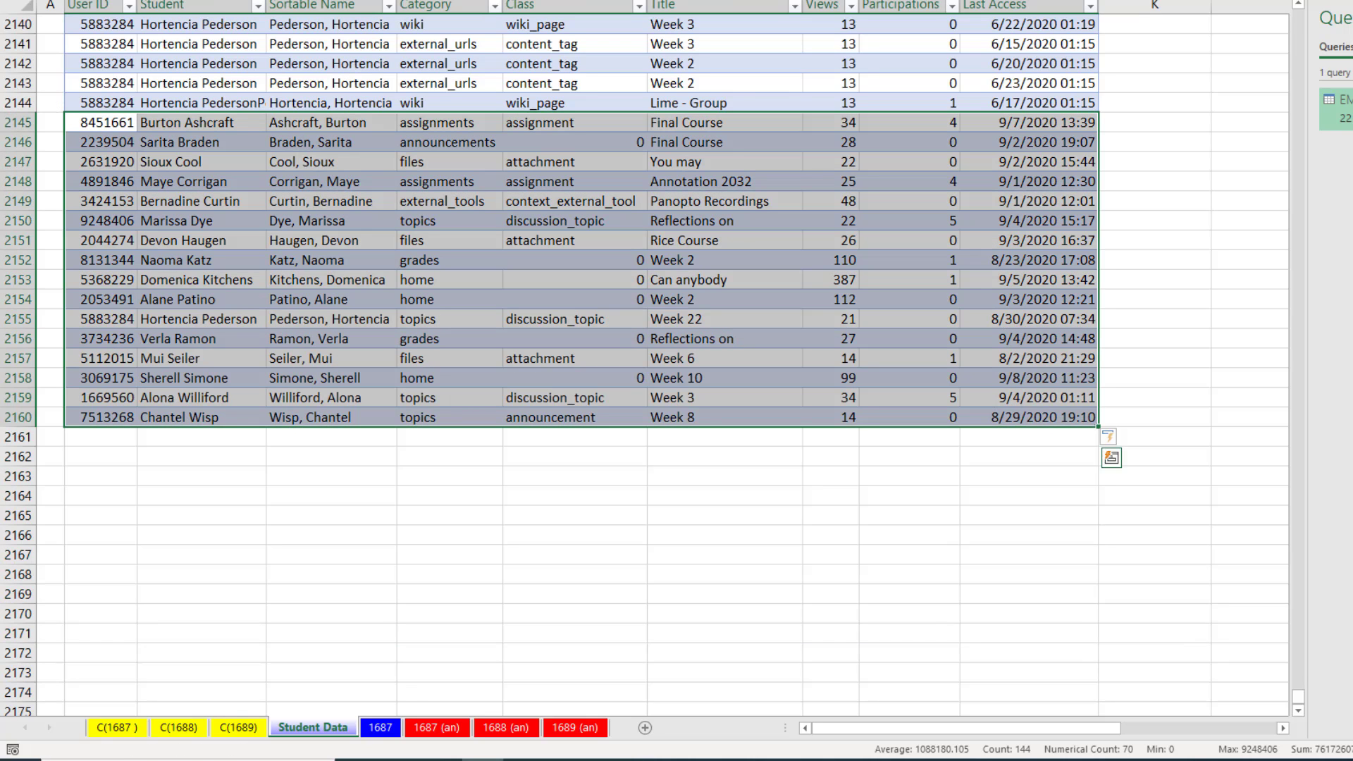
Step: Return to the 1687 sheet to see the updated last-access times
left_click(381, 727)
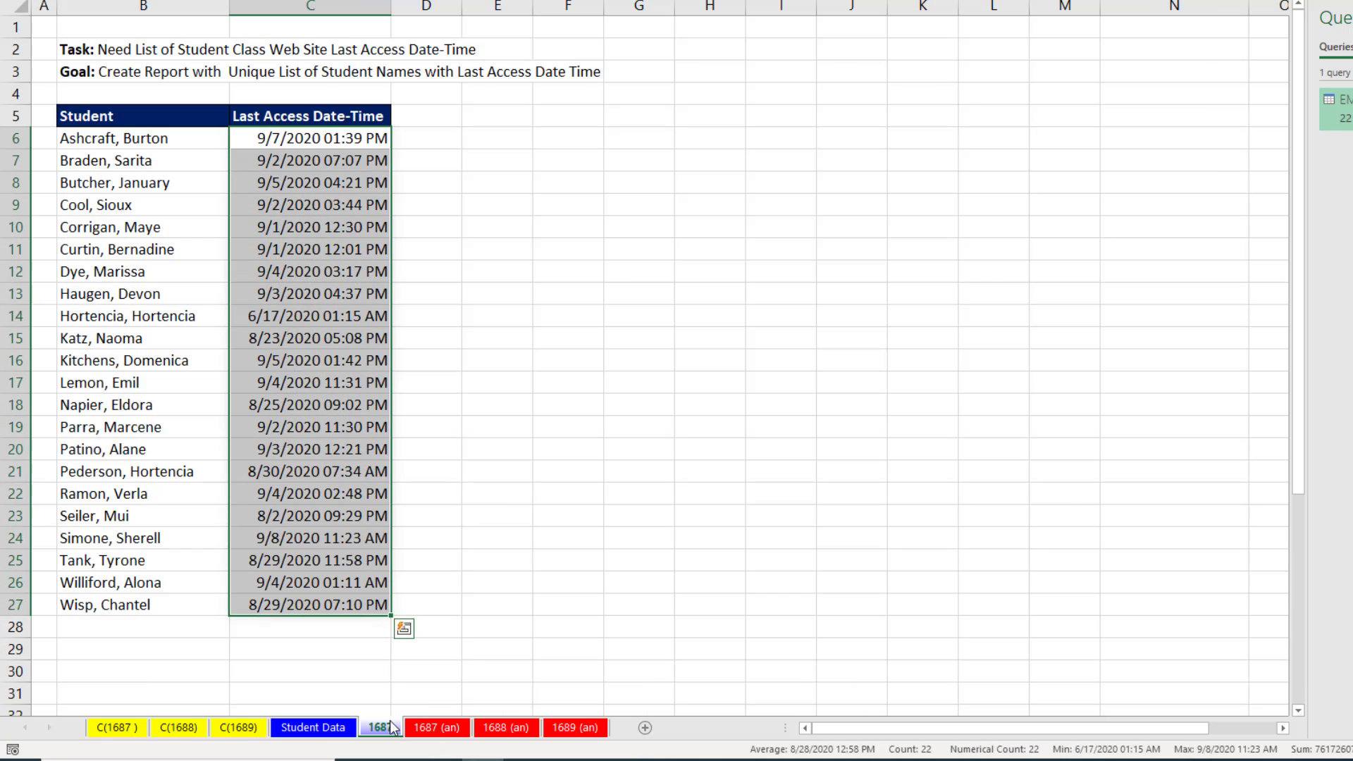